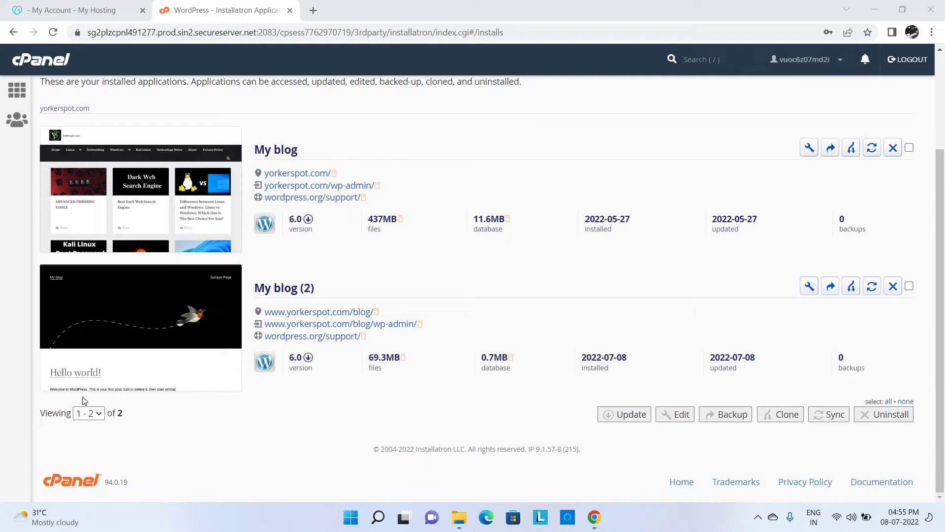
- Open yorkerspot.com/blog/ from Installatron's My blog (2) install in a new tab and select its address
click(302, 312)
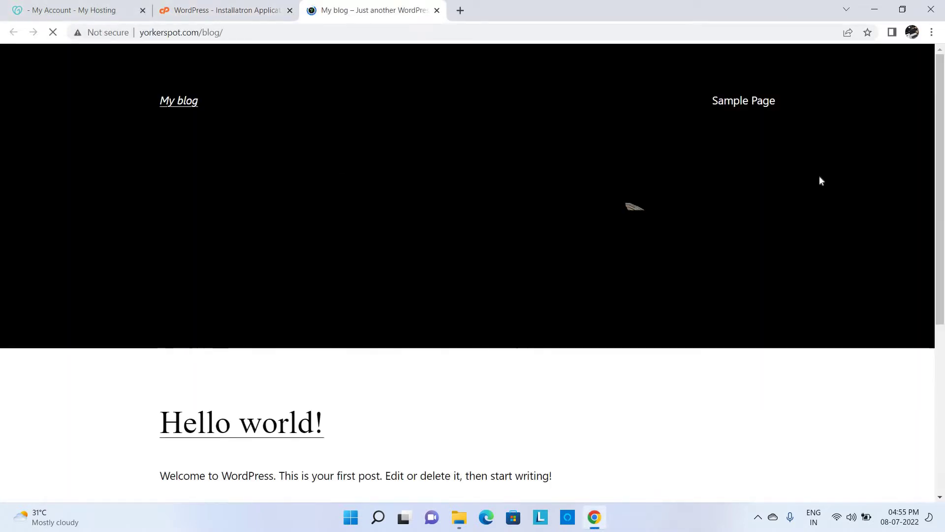
click(940, 370)
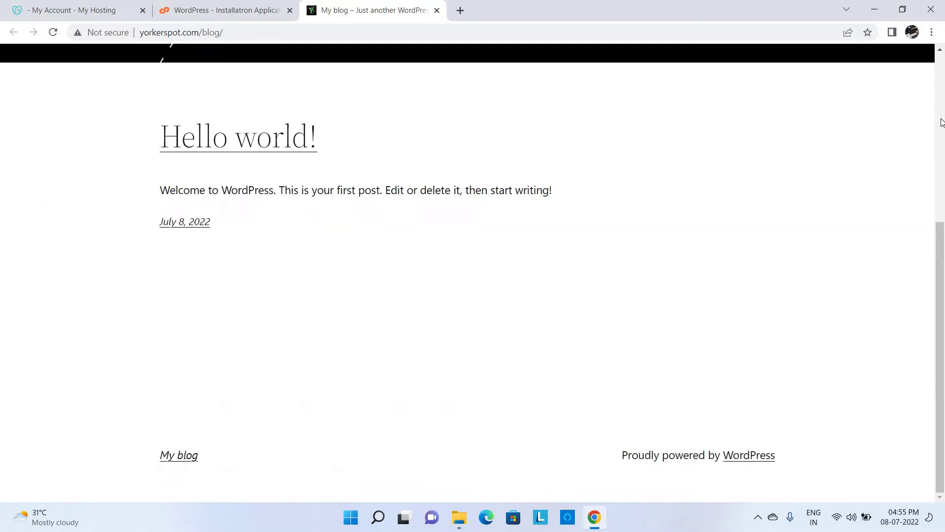
drag(940, 369, 935, 193)
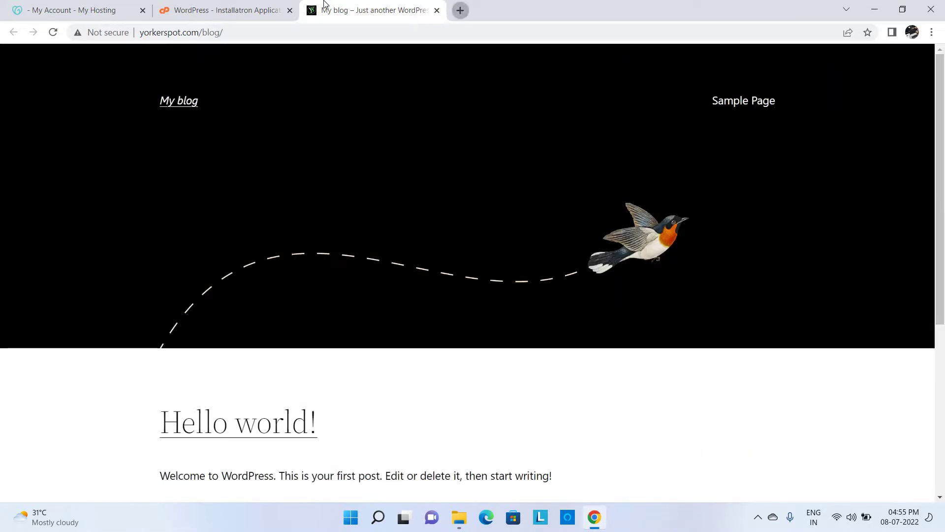
key(ctrl+t)
click(266, 9)
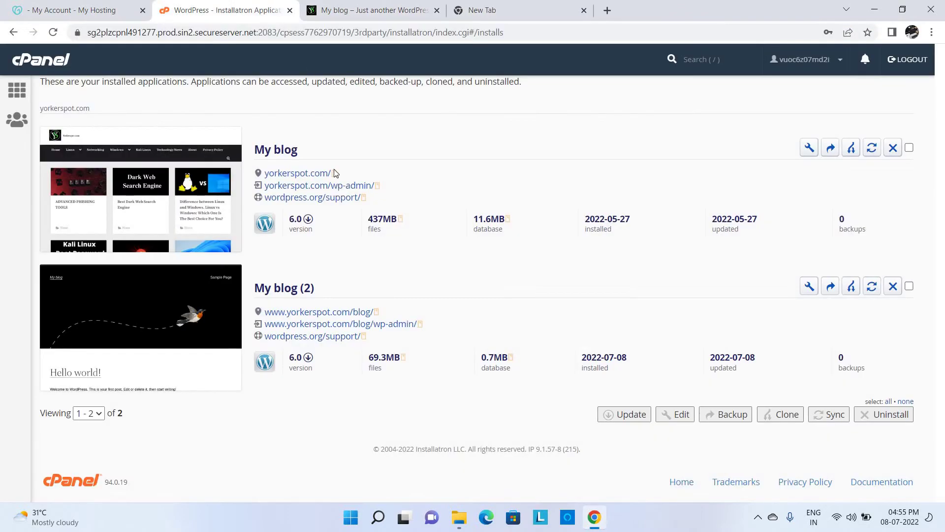
click(345, 311)
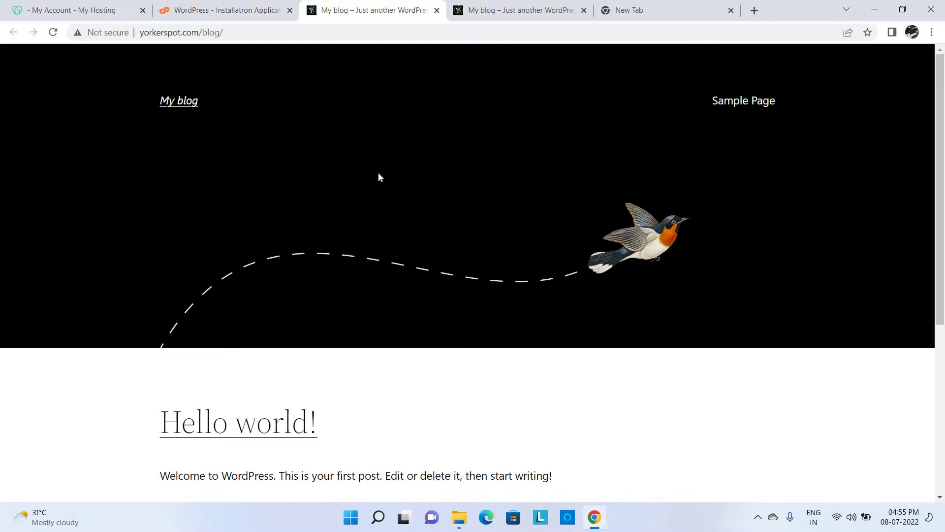
click(402, 34)
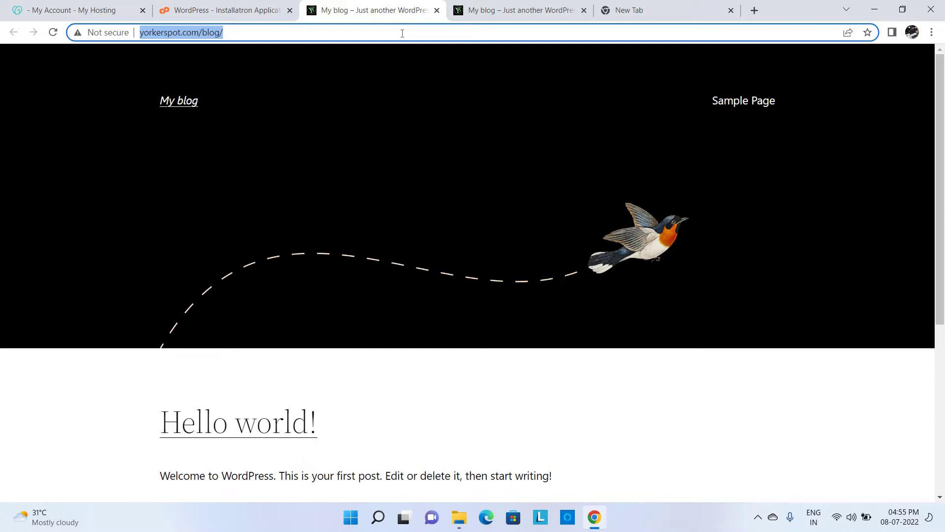
- Go to yorkerspot.com/blog/wp-admin to reach the WordPress login page
click(402, 33)
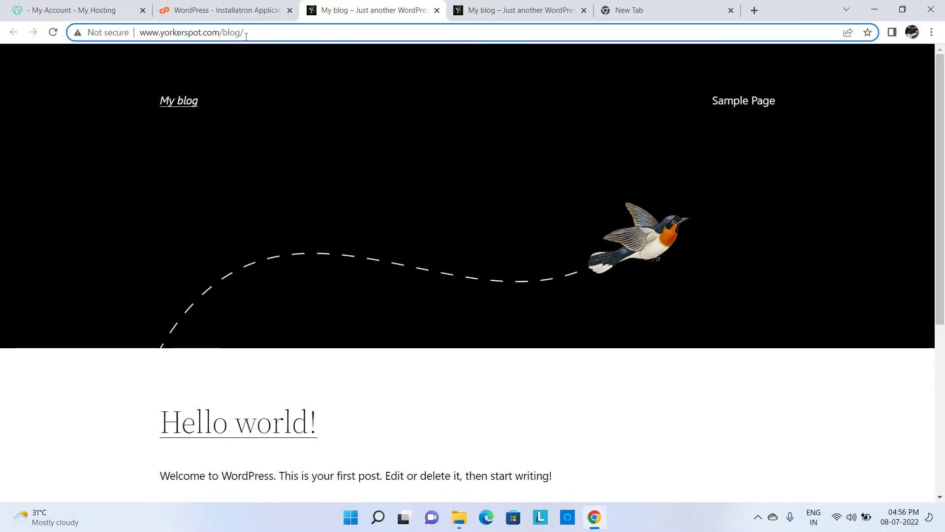
text(wp)
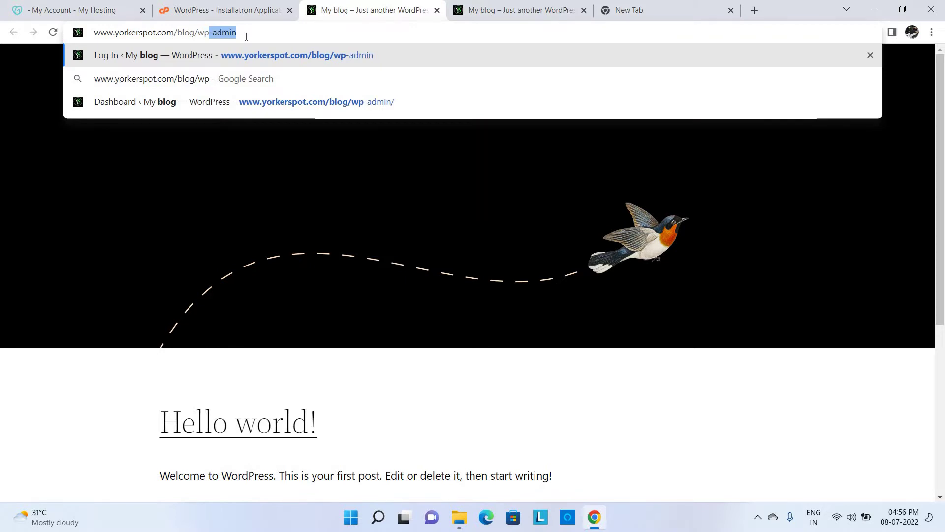
text(-admin)
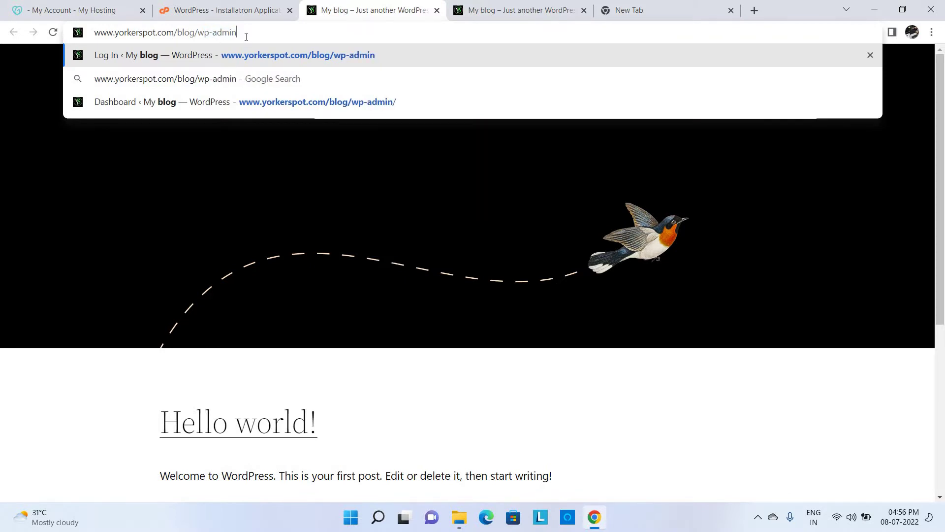
key(Return)
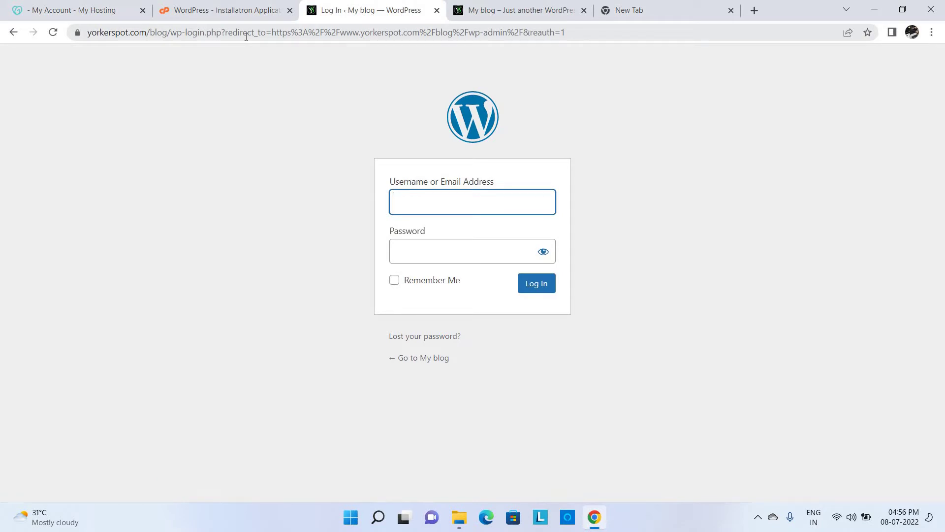
- Sign in to the blog's WordPress admin as admin with the account password
click(507, 5)
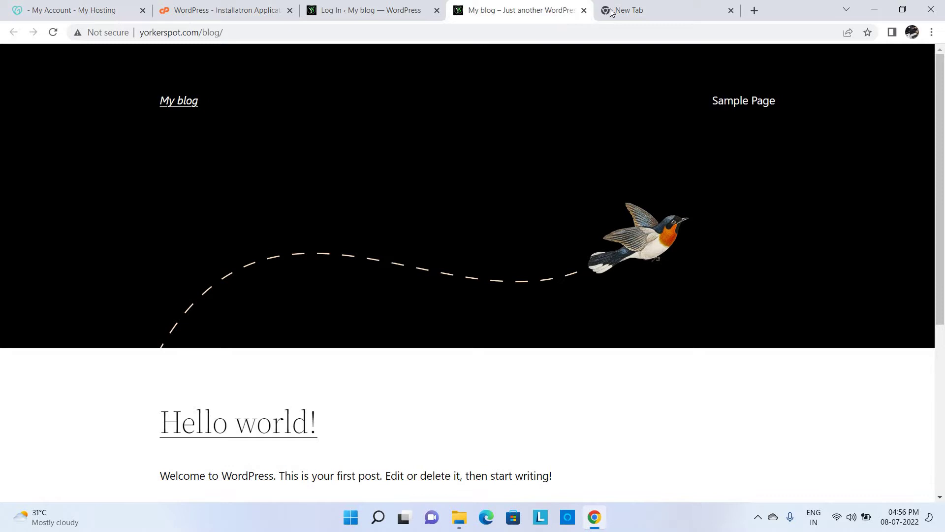
click(385, 7)
click(504, 208)
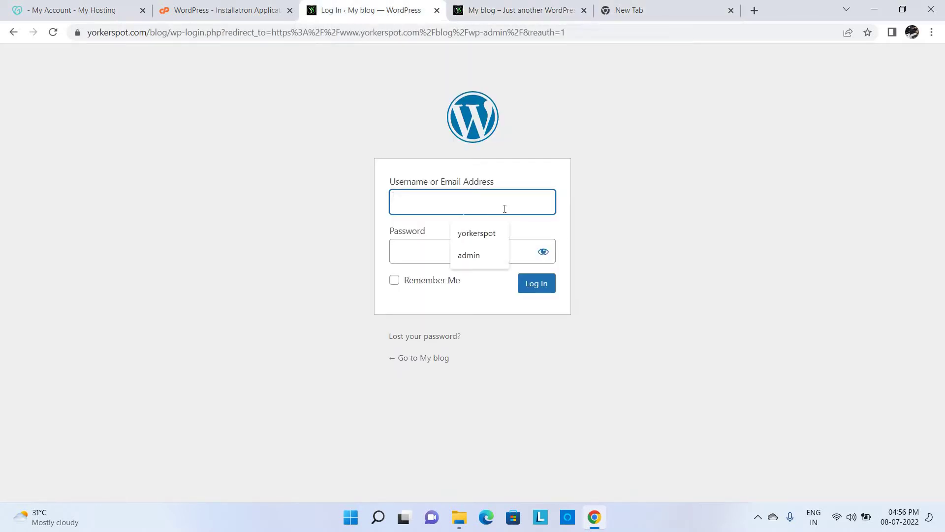
text(admin)
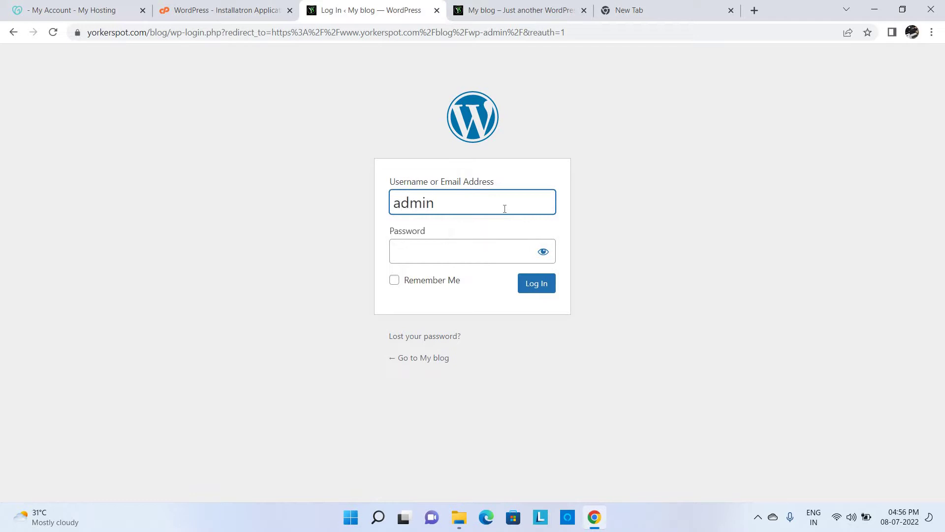
click(502, 248)
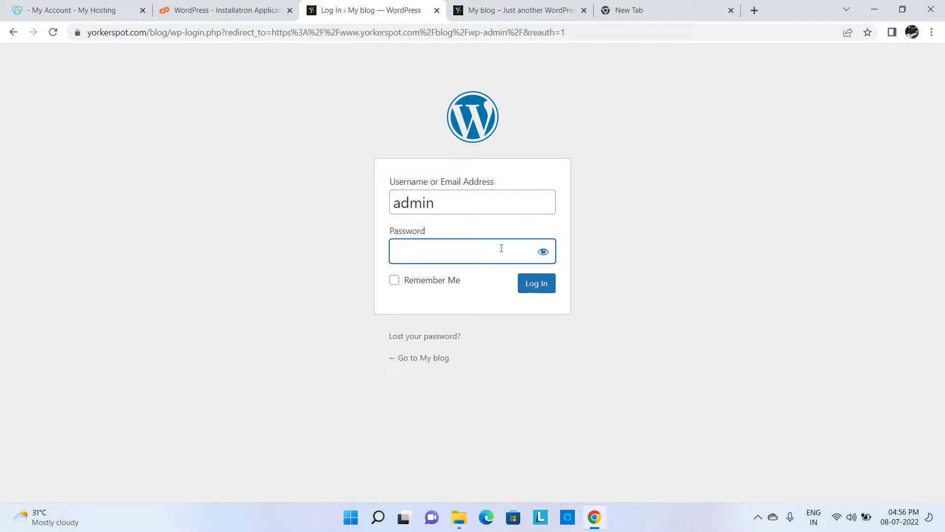
text(••••••••••)
click(535, 283)
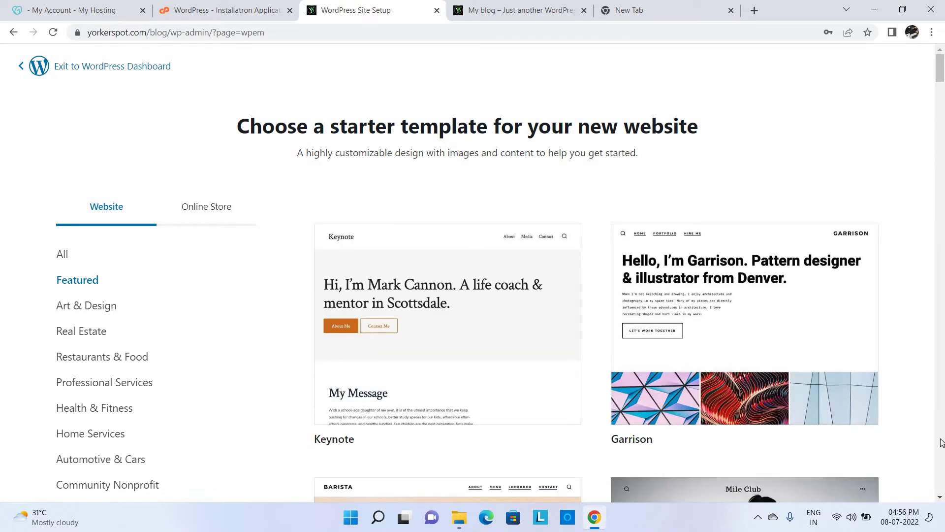
- Skip the starter templates with Use default WordPress, confirm, and decline the exit survey
scroll(940, 444, down, 20)
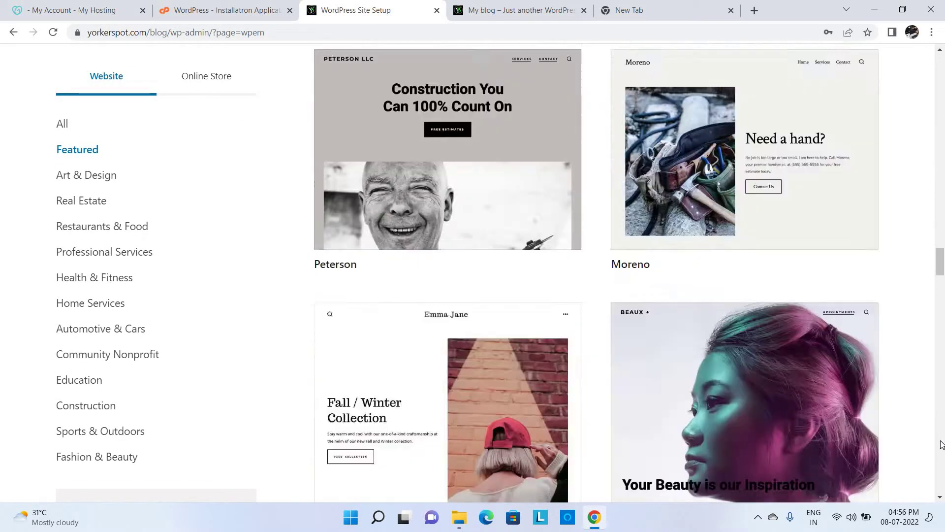
scroll(940, 445, down, 15)
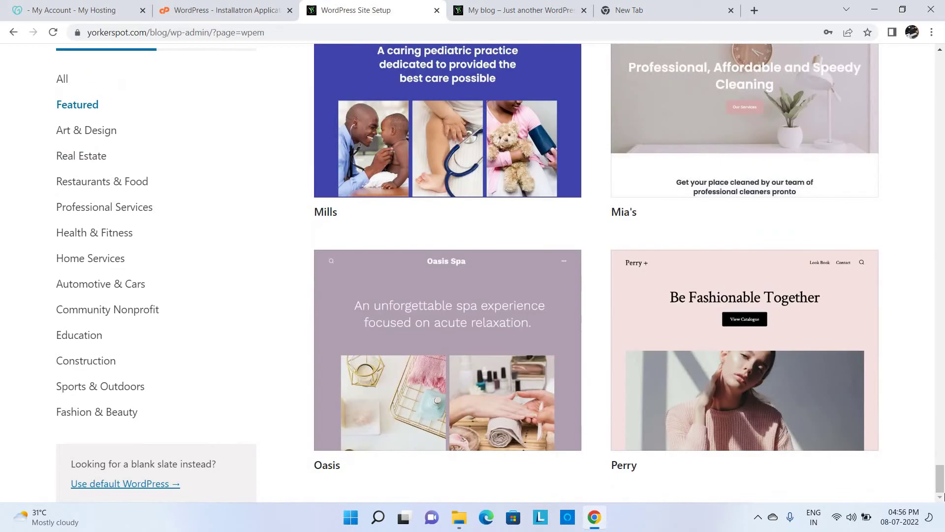
click(154, 484)
click(329, 236)
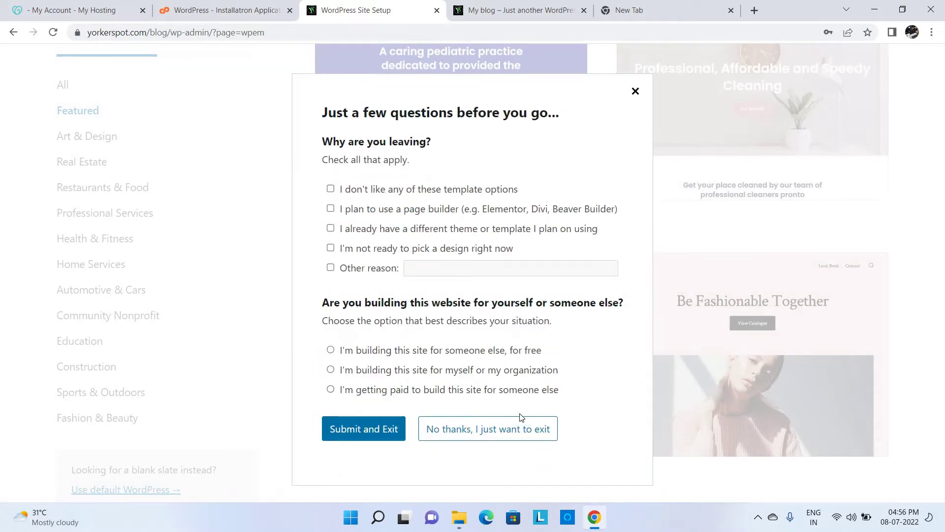
click(523, 431)
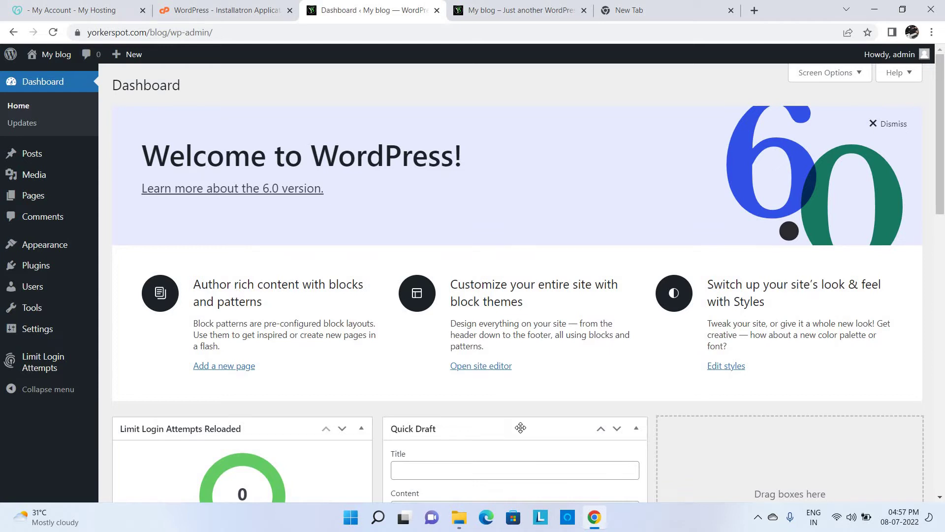
- Select all posts and move the Hello world! post to the Trash via Bulk actions
click(535, 8)
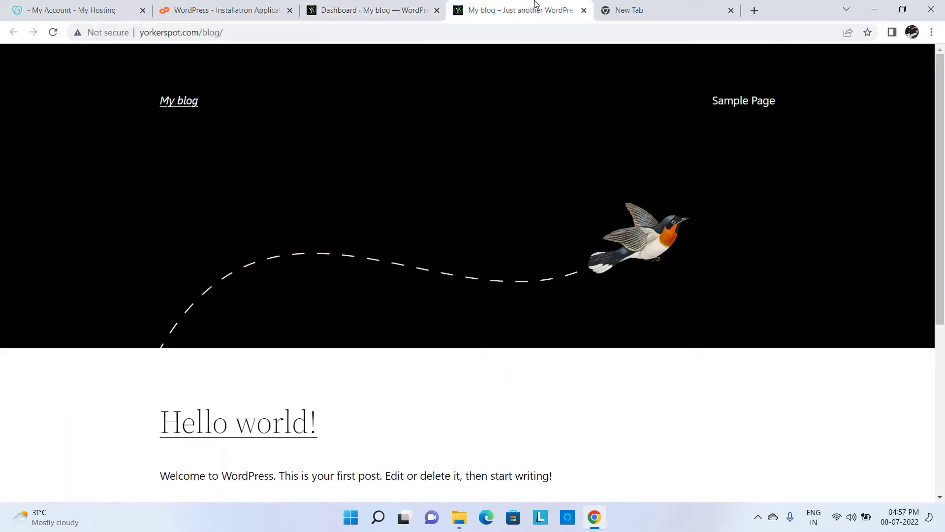
click(413, 6)
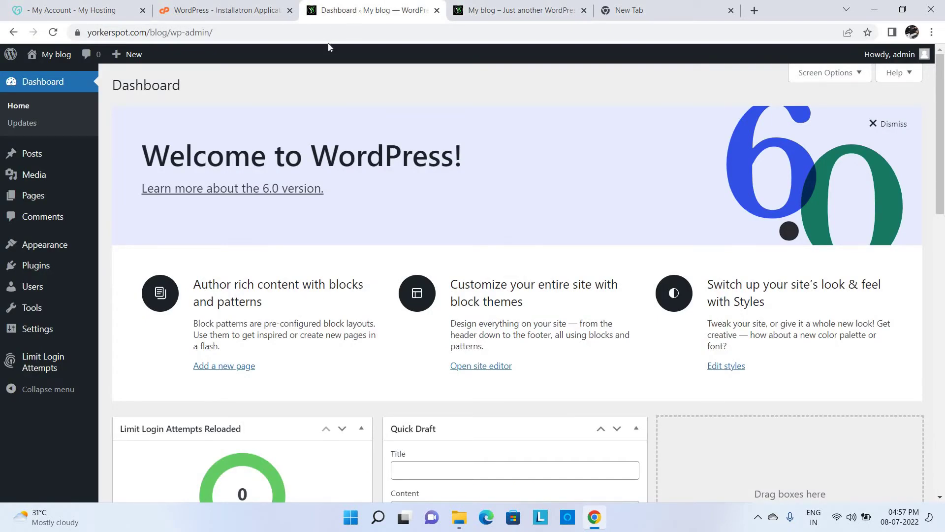
click(46, 161)
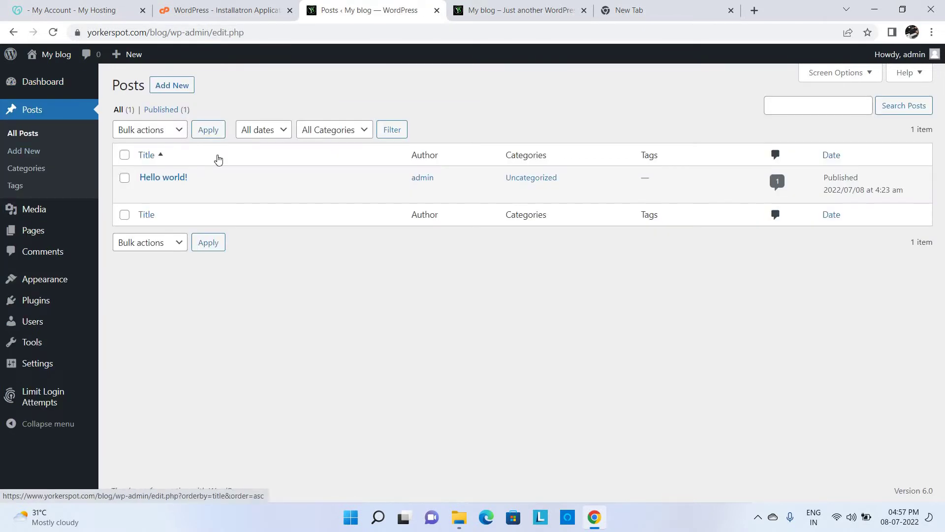
mouse_move(218, 194)
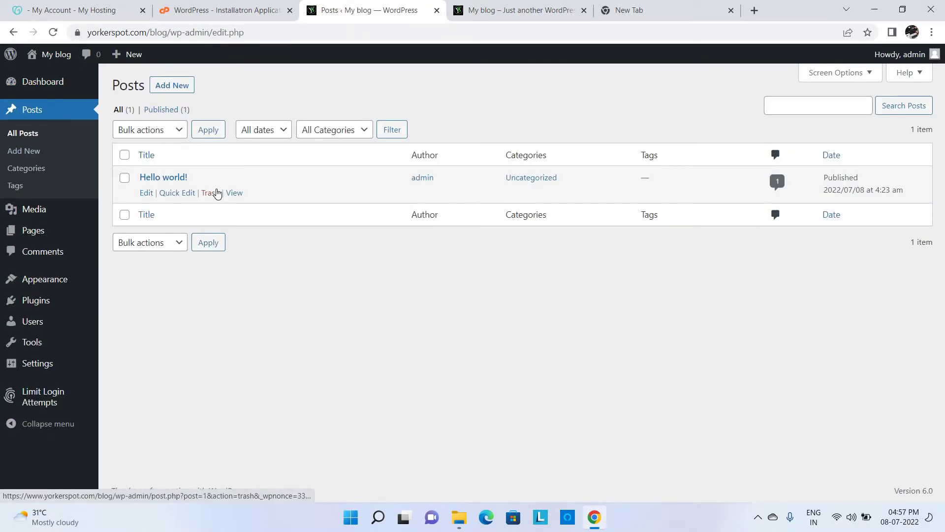
click(125, 154)
click(154, 132)
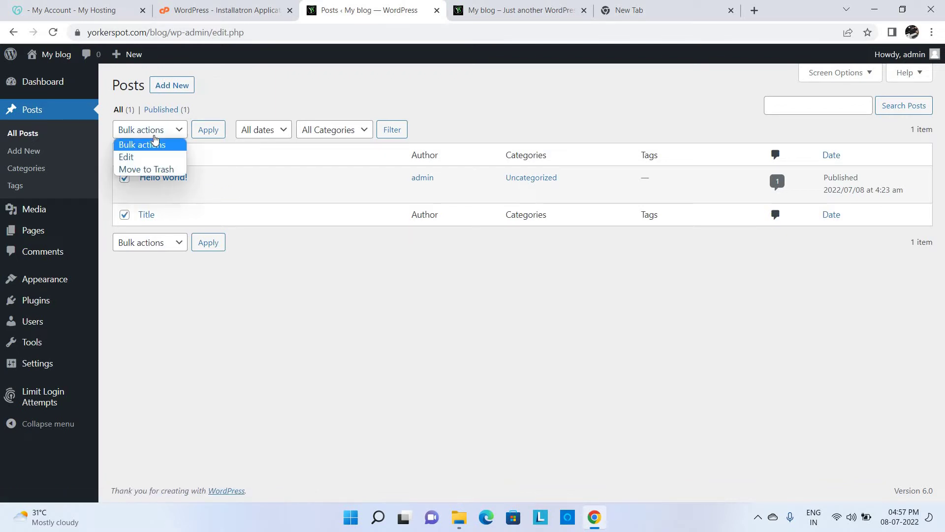
click(163, 170)
click(208, 130)
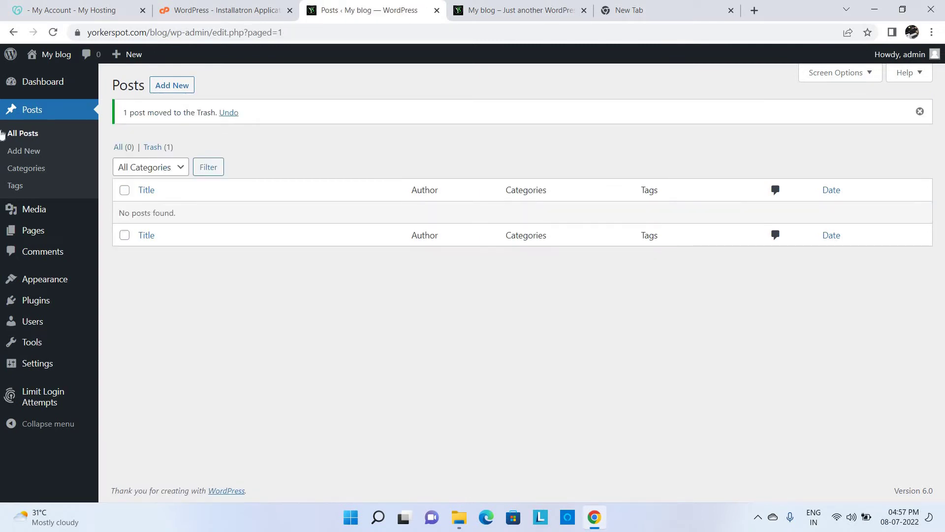
- Reload the posts list and front page to confirm it's gone, then start a new post
click(54, 118)
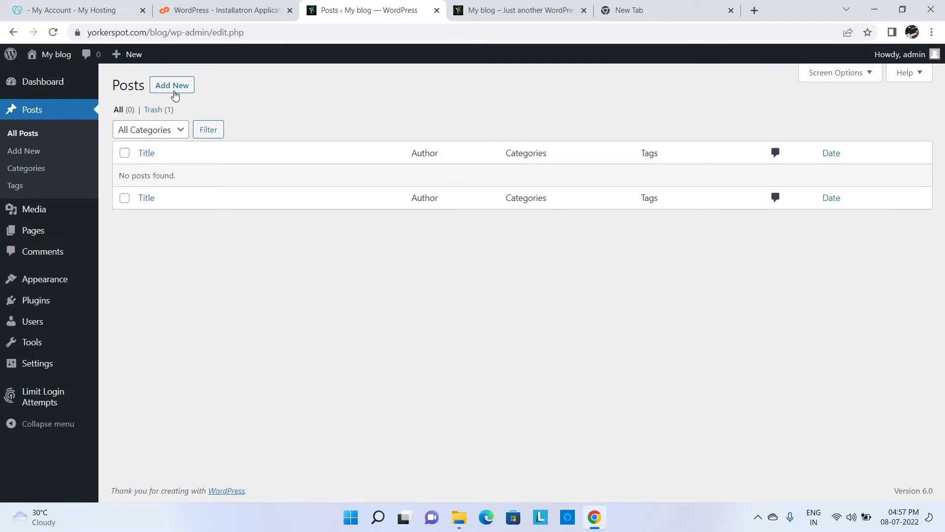
click(521, 10)
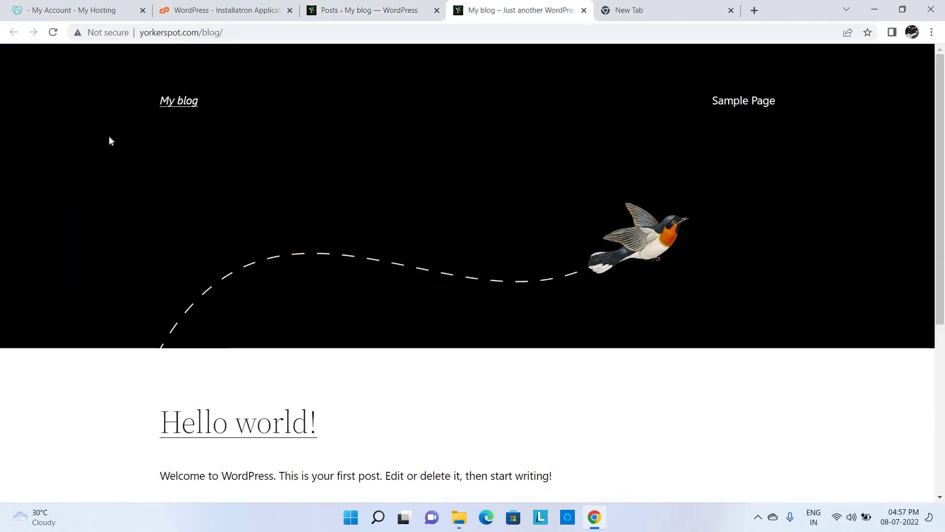
click(55, 32)
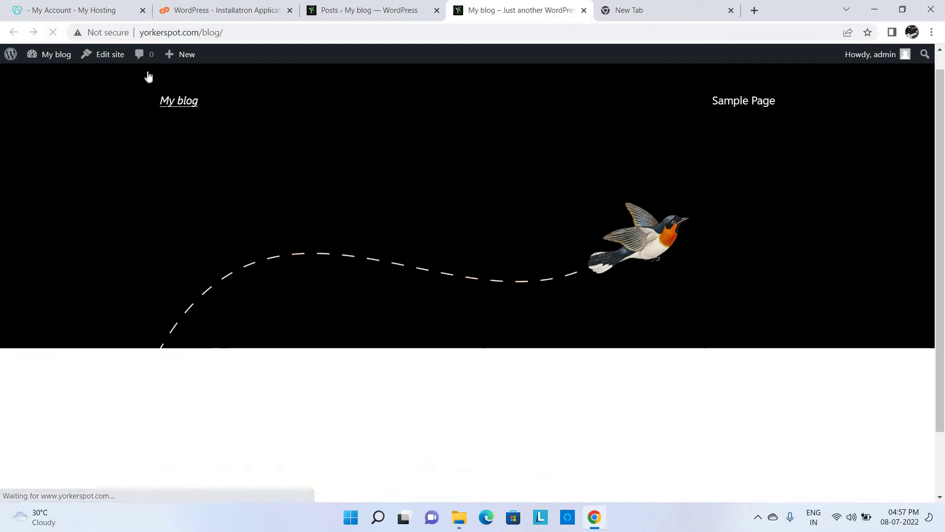
click(395, 7)
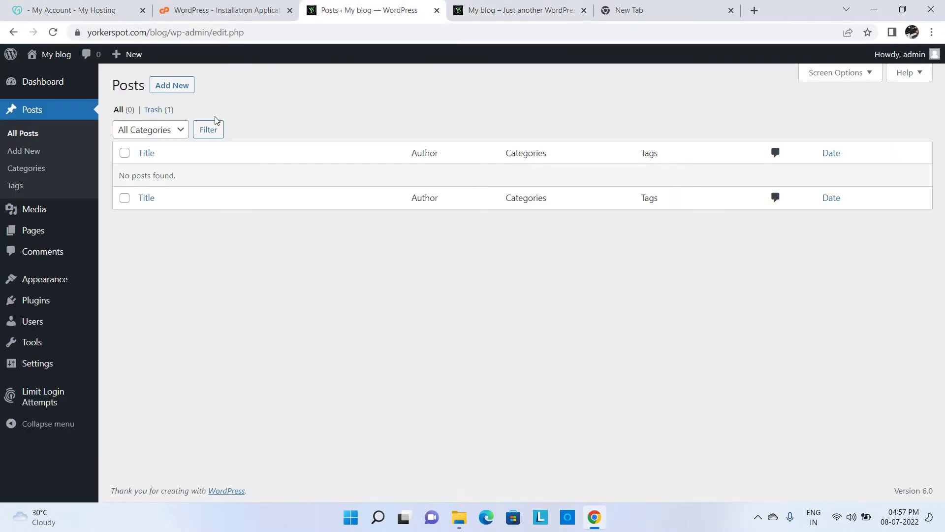
click(176, 88)
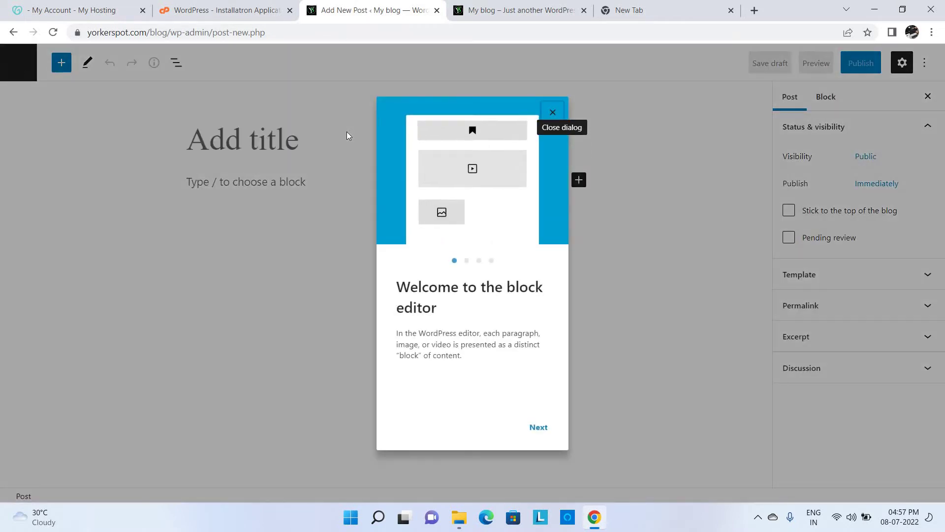
- Dismiss the welcome guide, title the post 'Welcome Post' and add 'Thank you for visit yorkerspot.com'
click(546, 429)
click(548, 429)
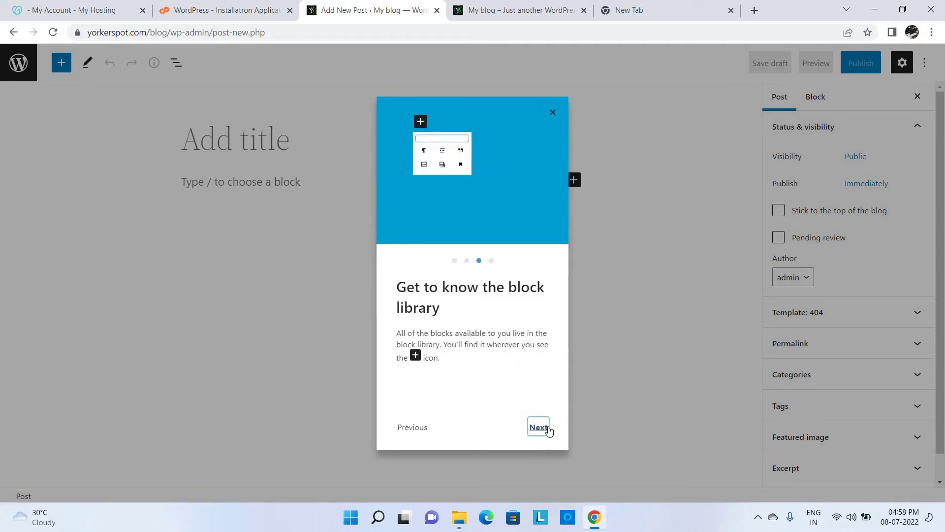
click(540, 427)
click(544, 430)
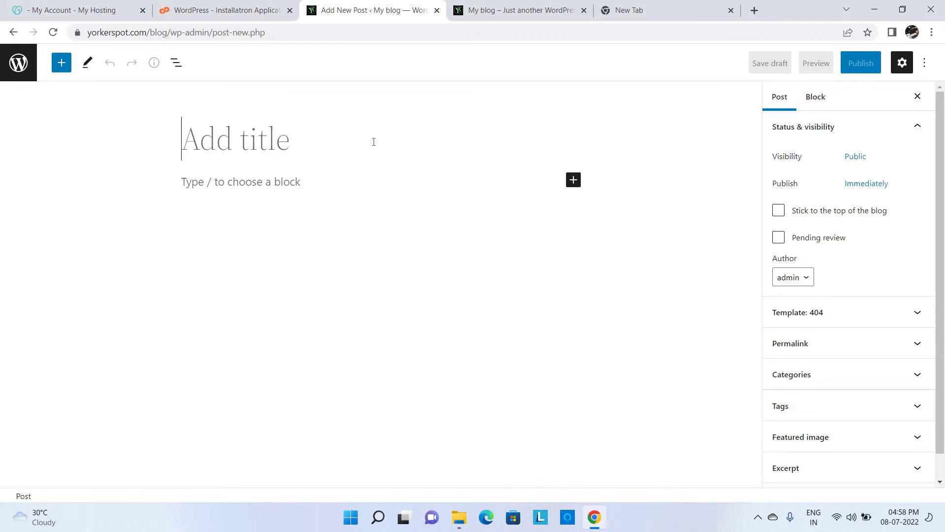
text(Welcom)
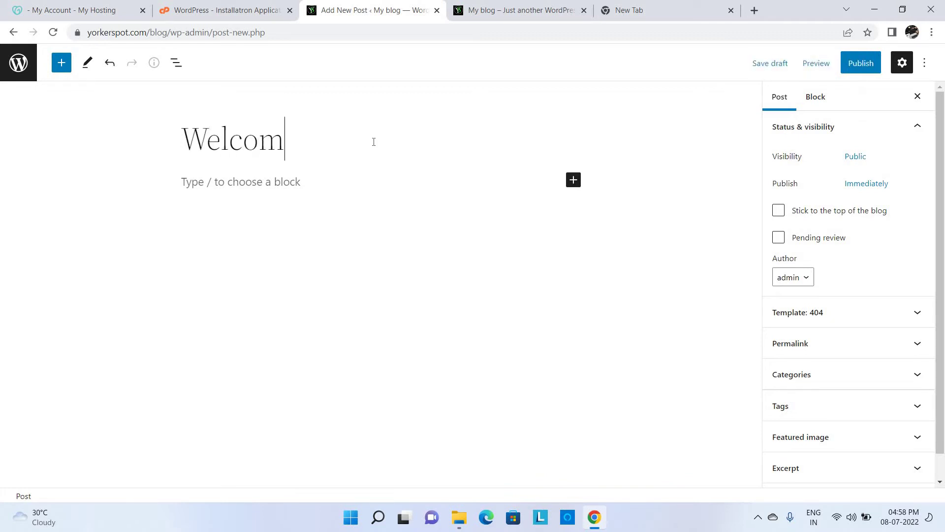
text(e Postq)
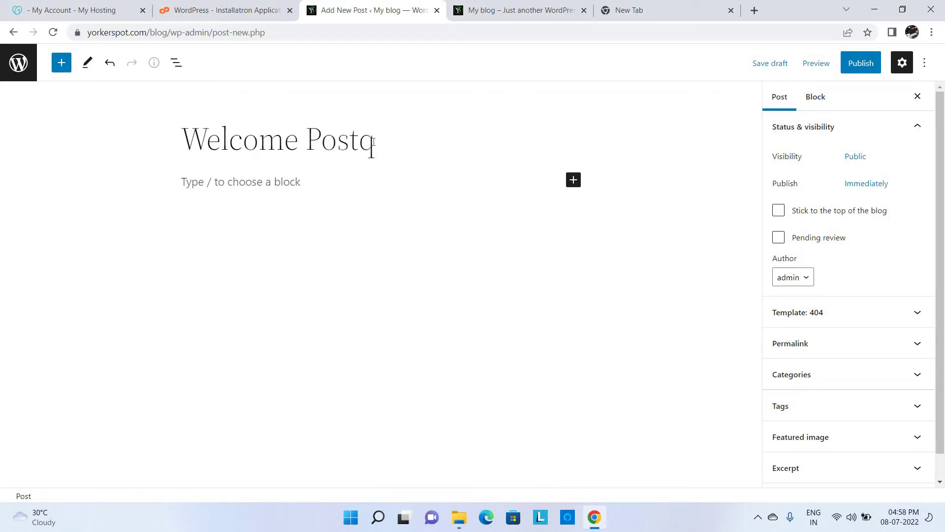
key(BackSpace)
key(Return)
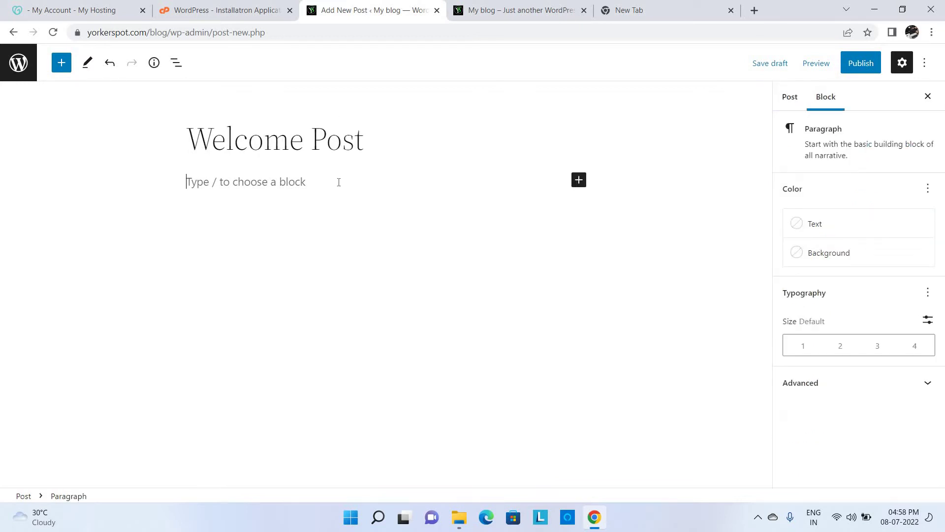
text(Thank)
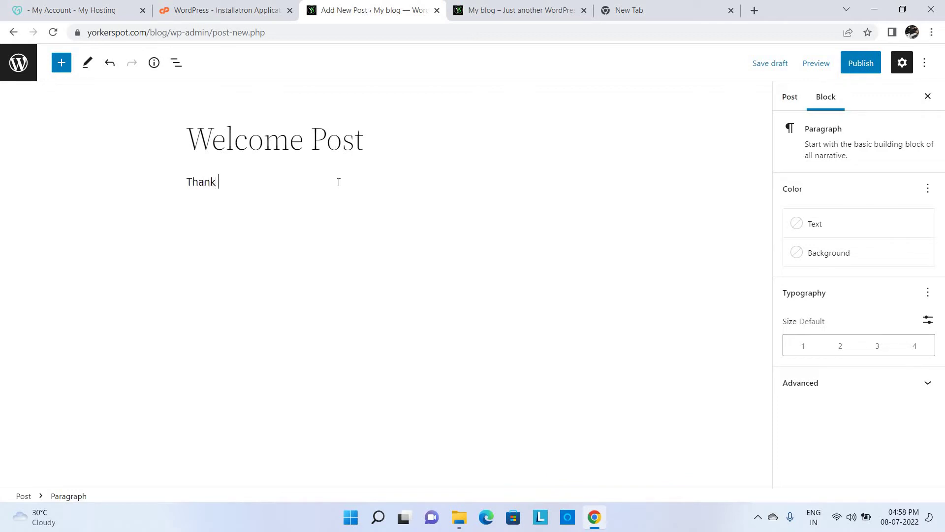
text( you for visit yorke)
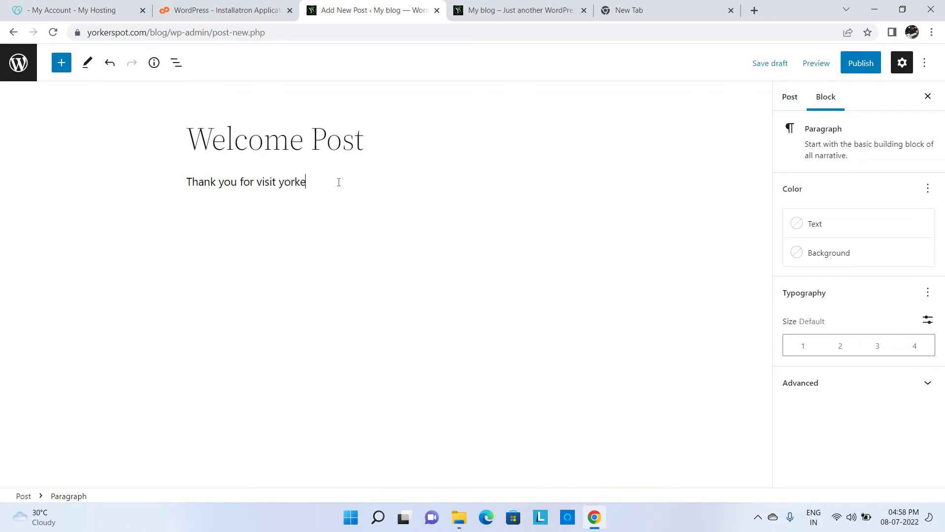
text(rspot.com)
key(Return)
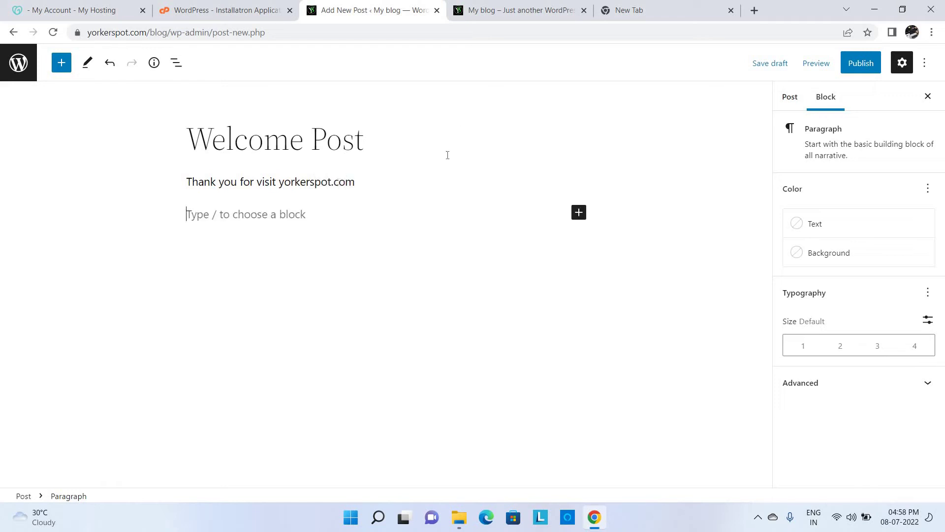
- Switch to the GoDaddy hosting account tab and dismiss its rating survey
click(241, 8)
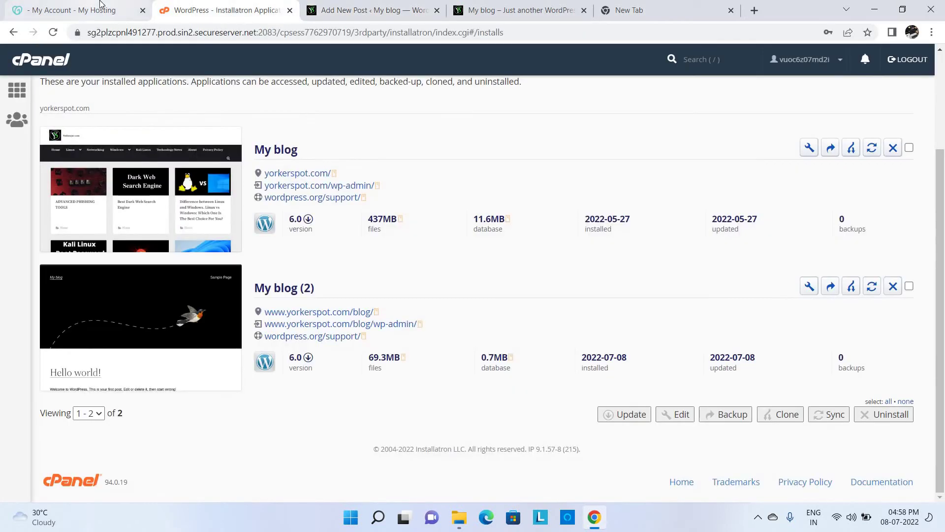
click(101, 8)
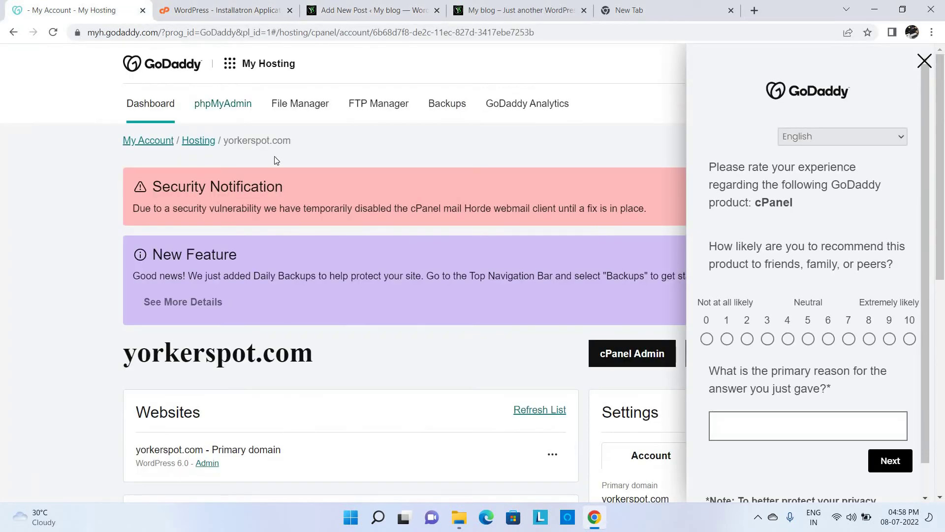
click(924, 61)
- Search Google for 'server' and select its featured definition paragraph
click(687, 5)
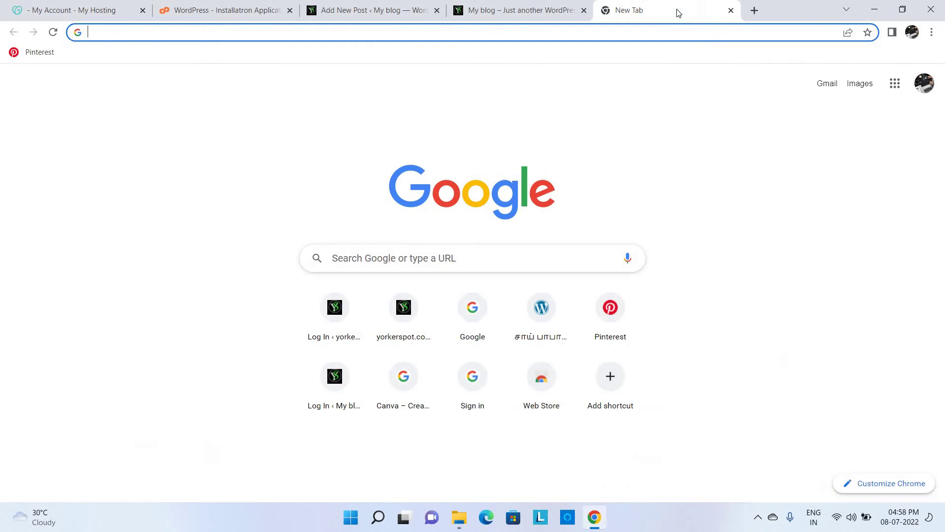
text(server)
key(Return)
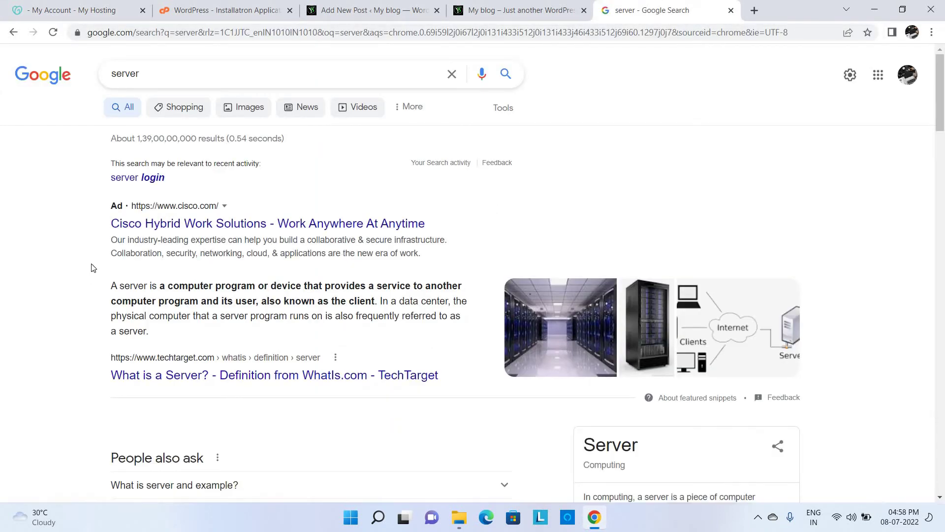
drag(110, 285, 281, 328)
key(ctrl+c)
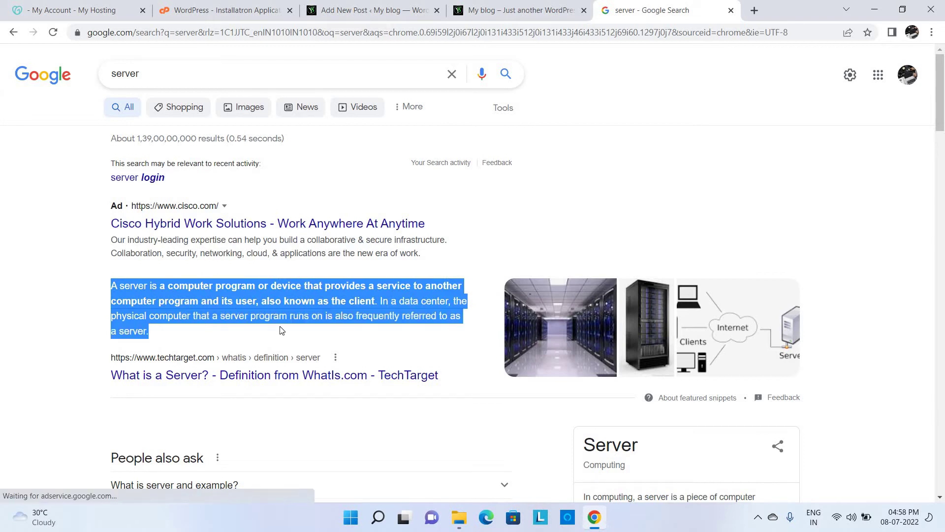
drag(513, 6, 365, 7)
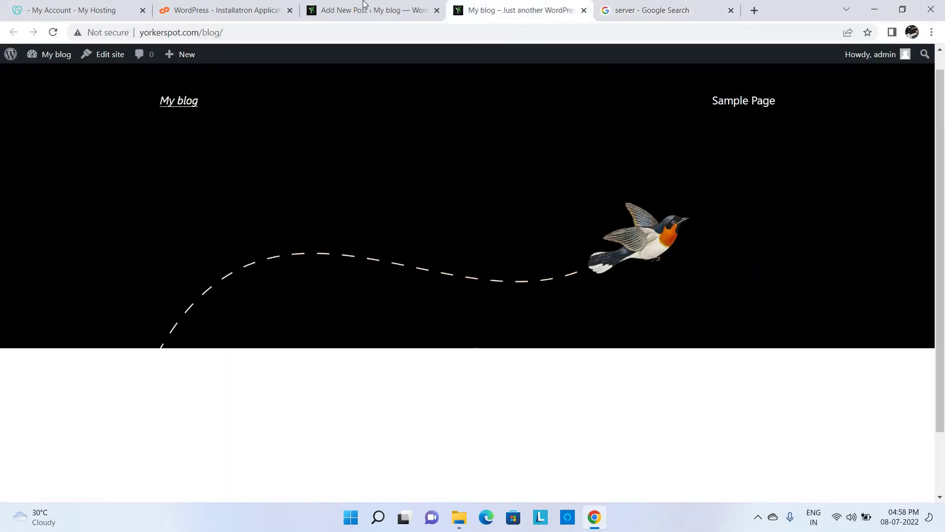
- Paste the copied server definition into the post and add an empty block below it
click(569, 5)
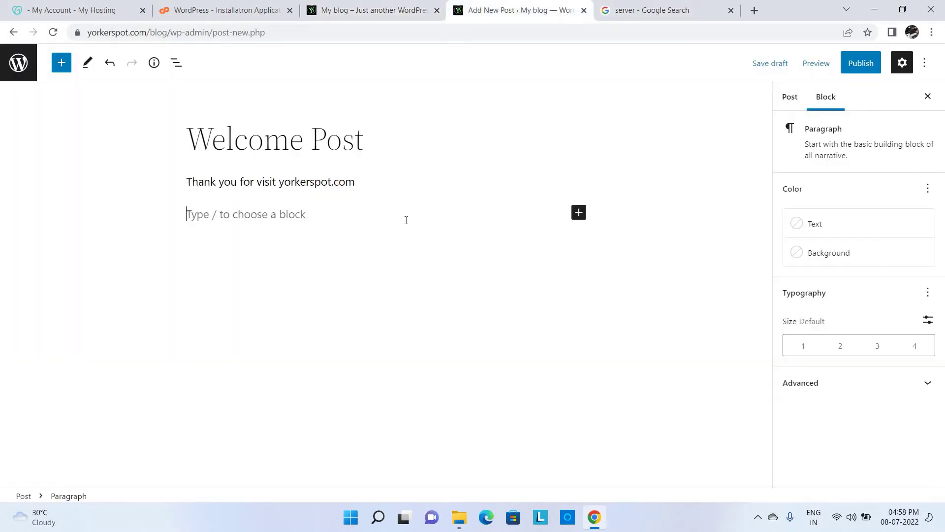
key(ctrl+v)
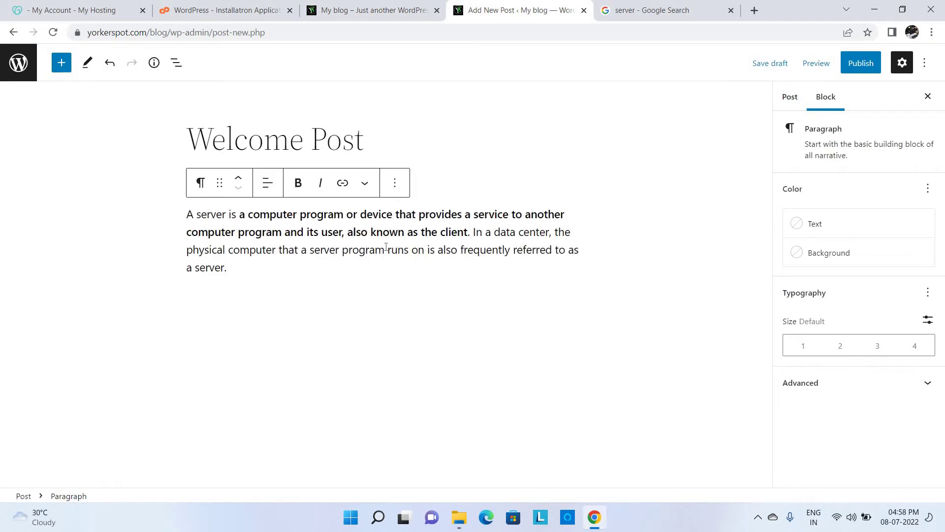
key(Return)
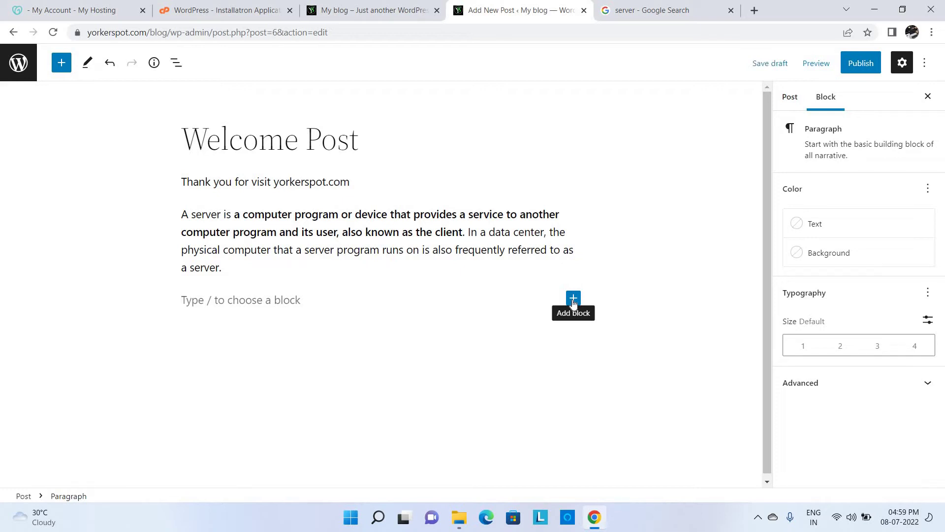
- Insert an Image block and upload 'Website hosting in wordpress' from the Downloads folder
click(572, 298)
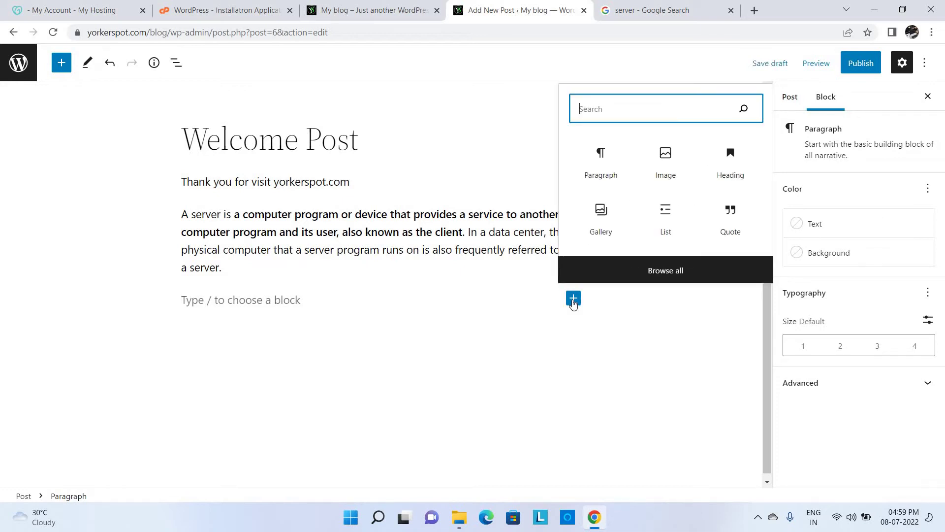
click(667, 158)
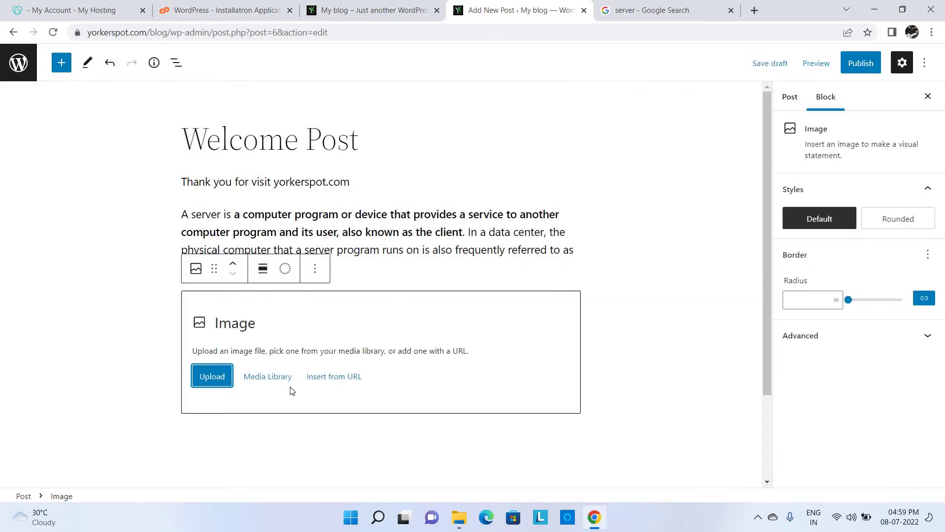
click(222, 387)
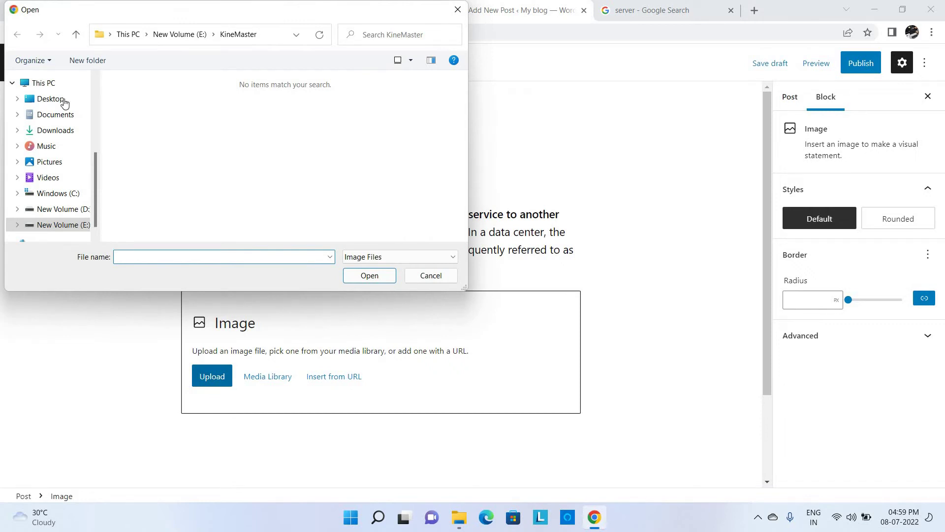
click(67, 134)
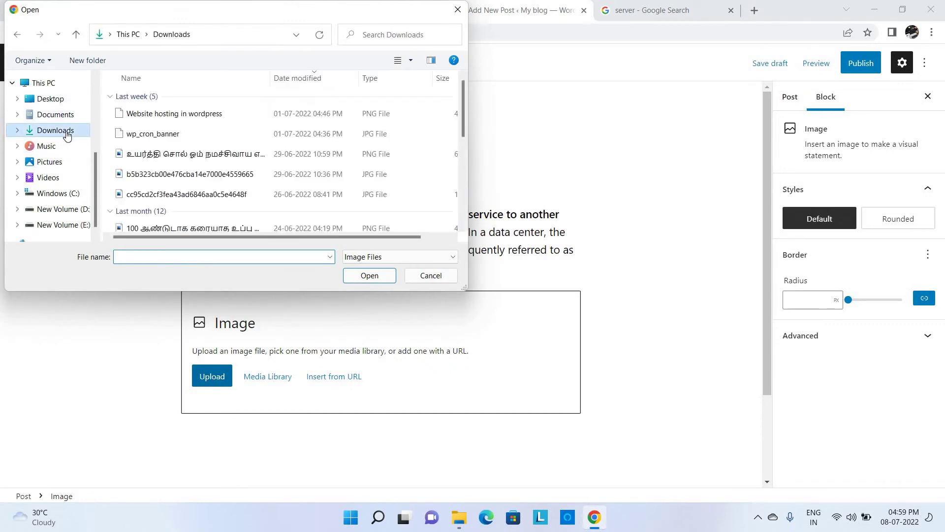
click(205, 113)
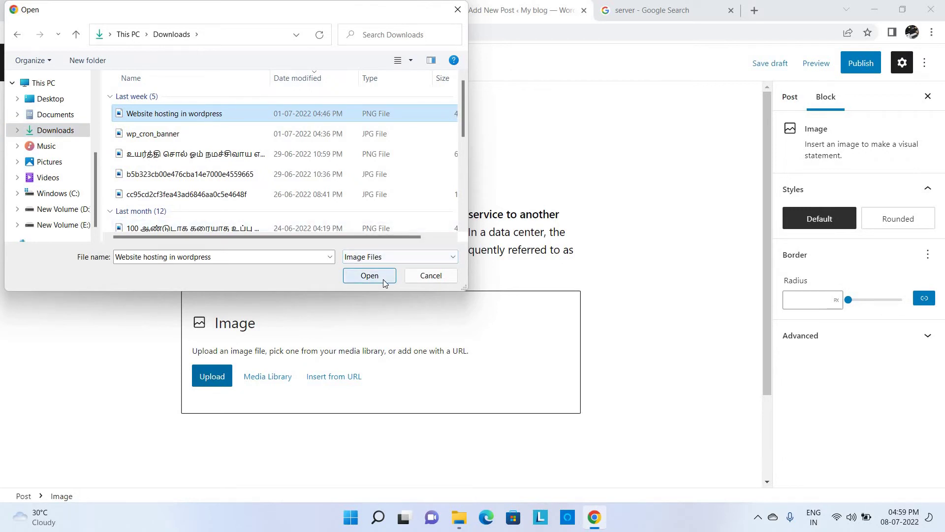
click(370, 275)
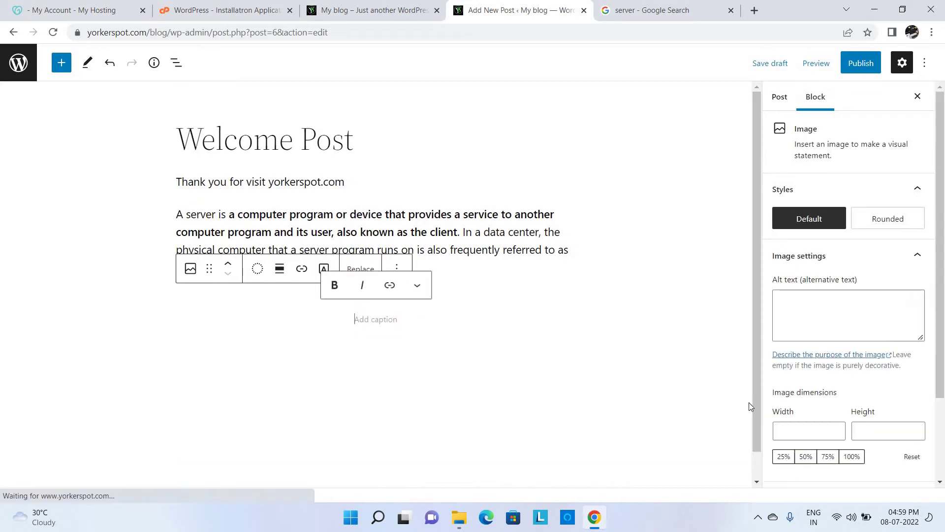
scroll(762, 411, down, 5)
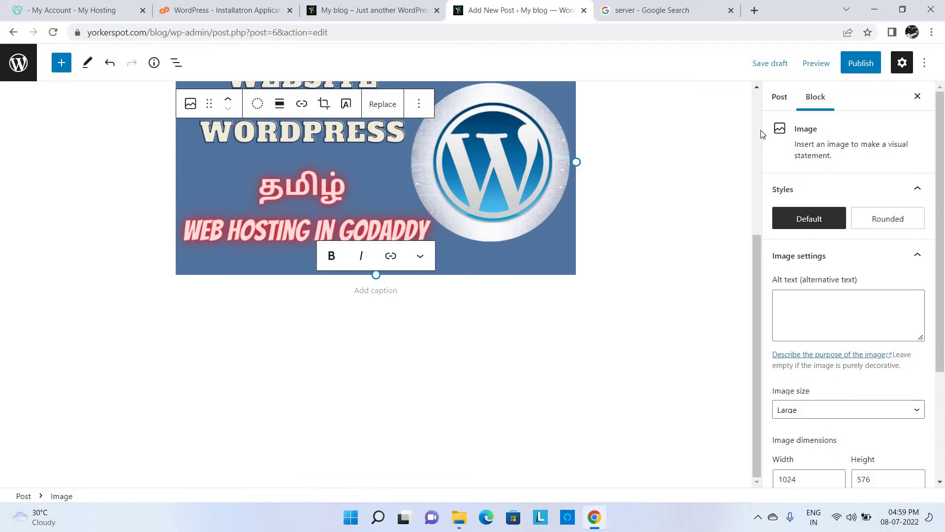
scroll(761, 133, up, 5)
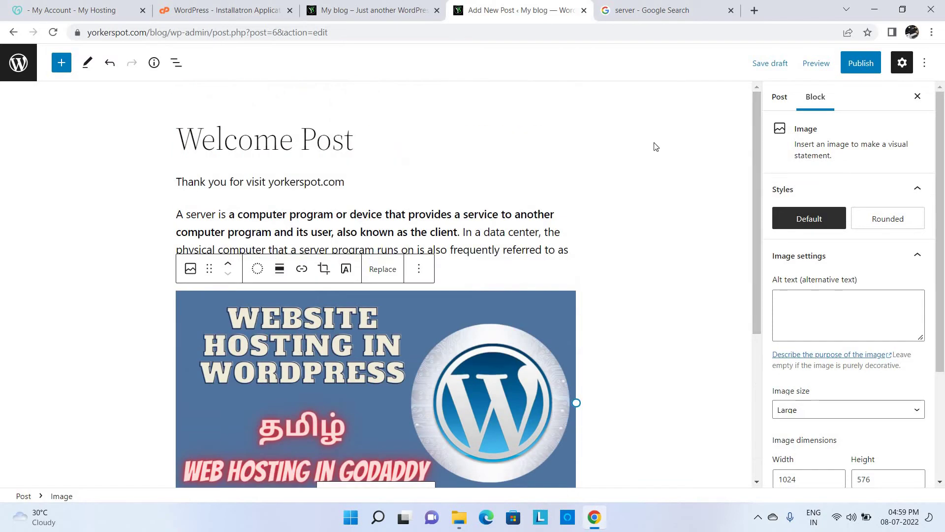
- Turn the 'Thank you for visit yorkerspot.com' line into an H4 heading
double_click(310, 151)
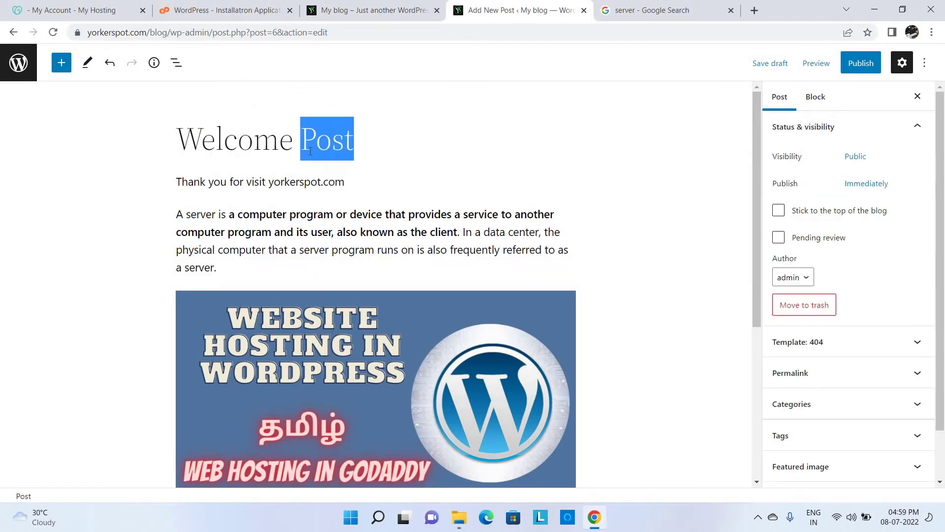
triple_click(310, 185)
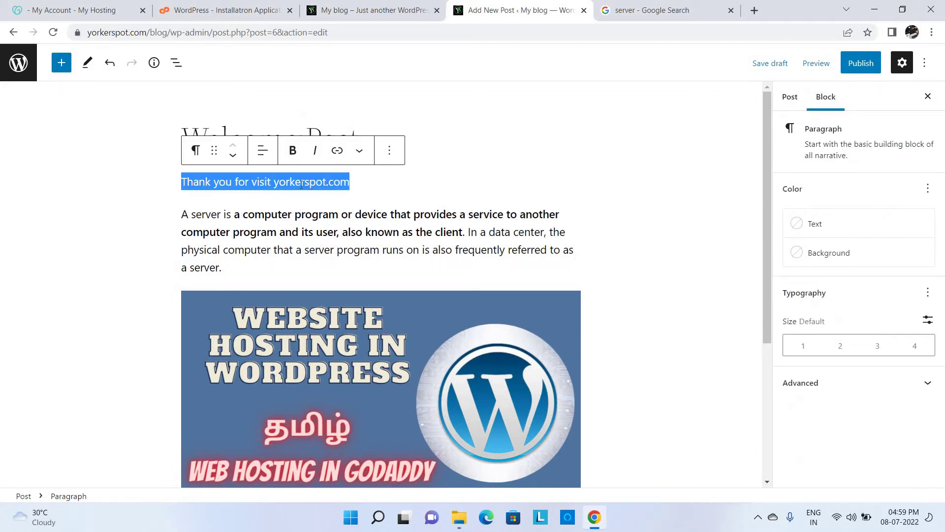
click(196, 157)
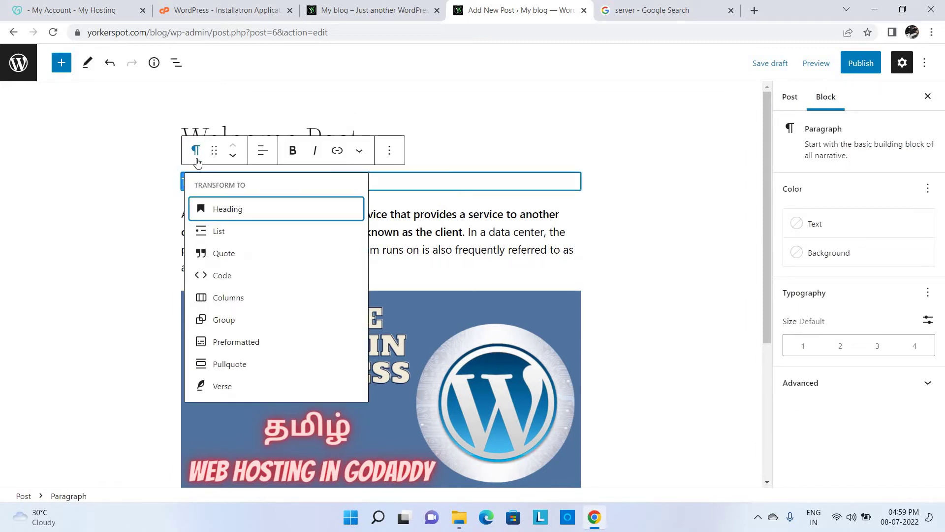
click(230, 209)
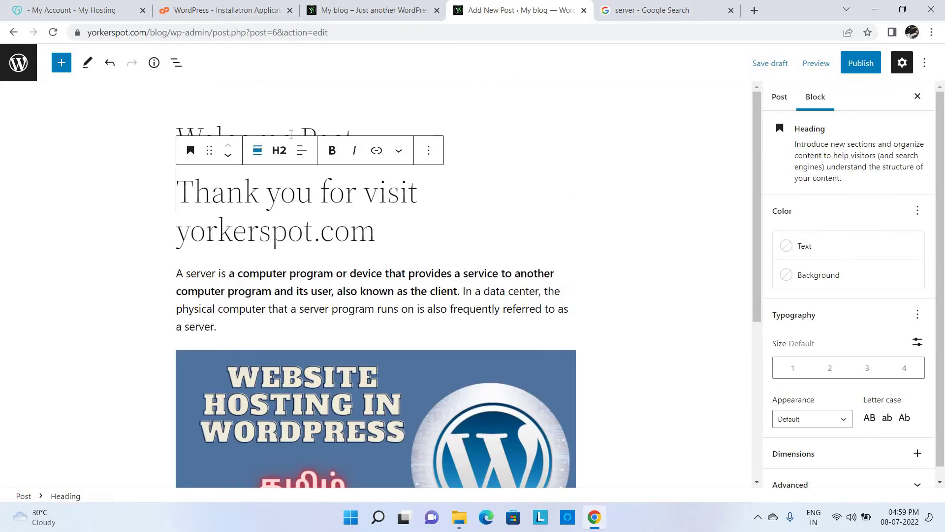
click(279, 151)
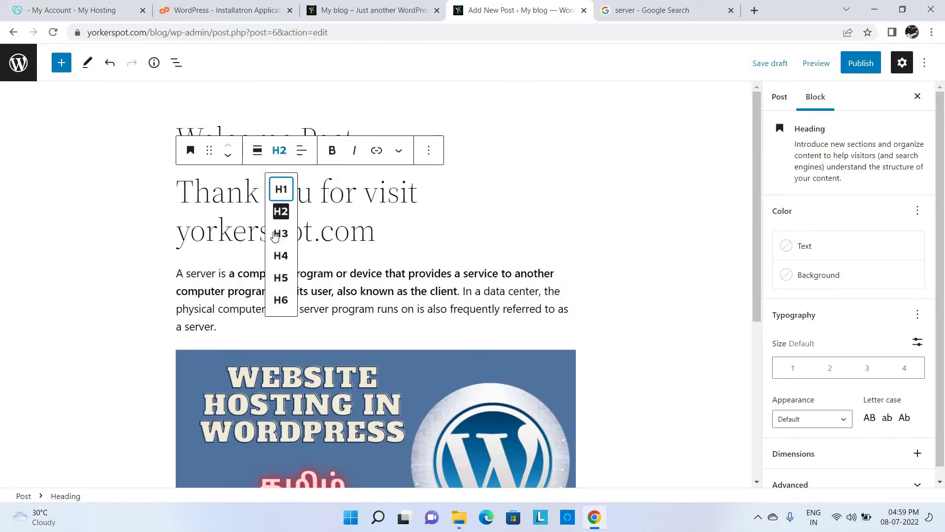
click(281, 255)
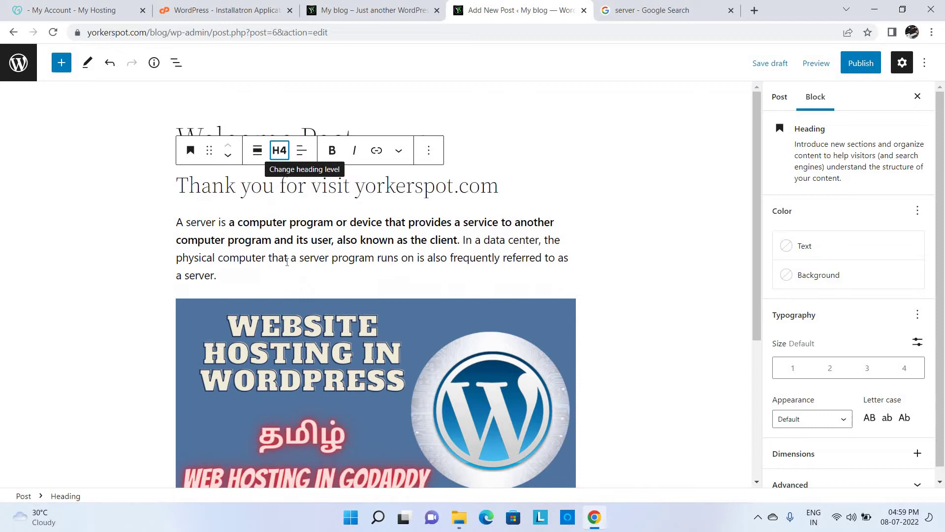
click(558, 178)
- Review the draft from title to image, then deselect all blocks to show Post settings
click(517, 136)
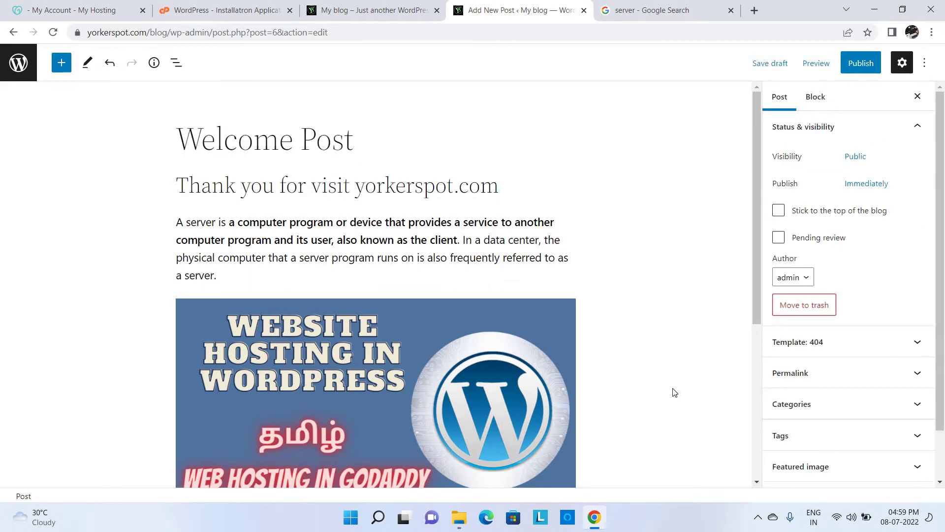
click(757, 427)
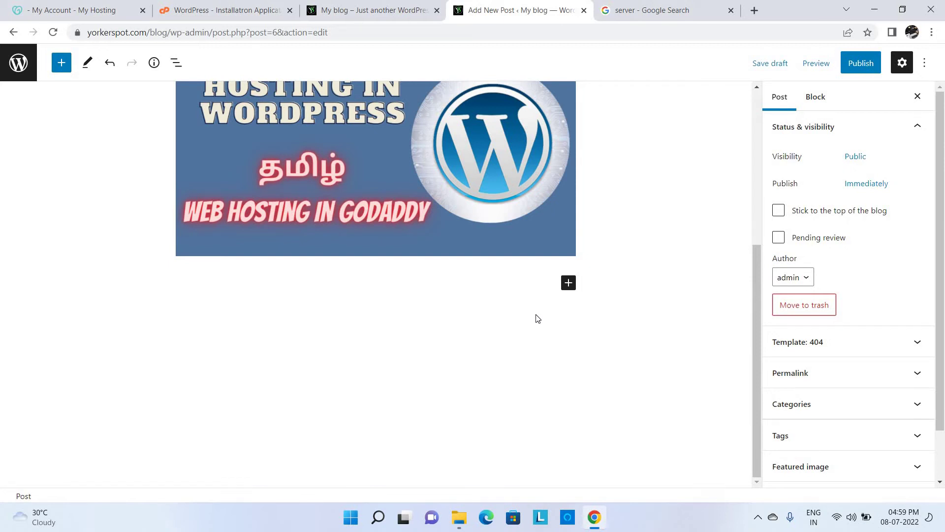
click(756, 224)
double_click(486, 185)
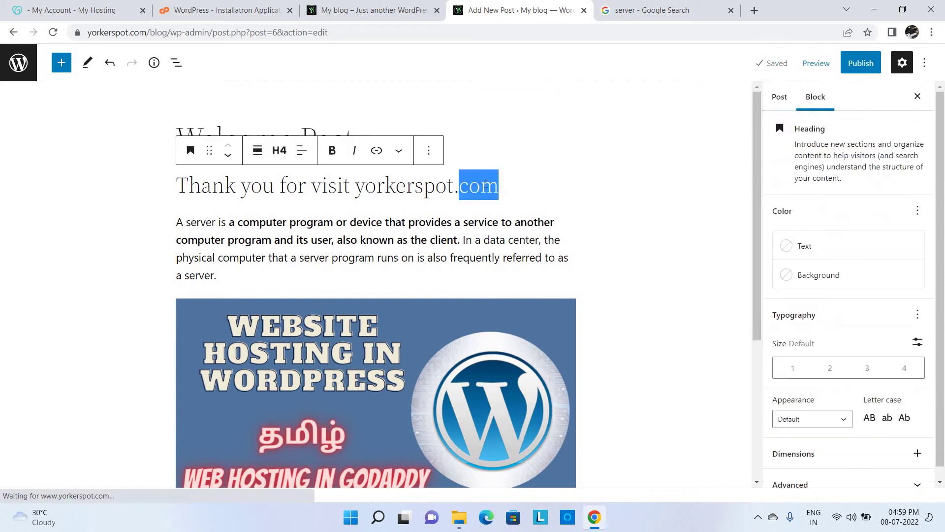
click(760, 401)
click(511, 344)
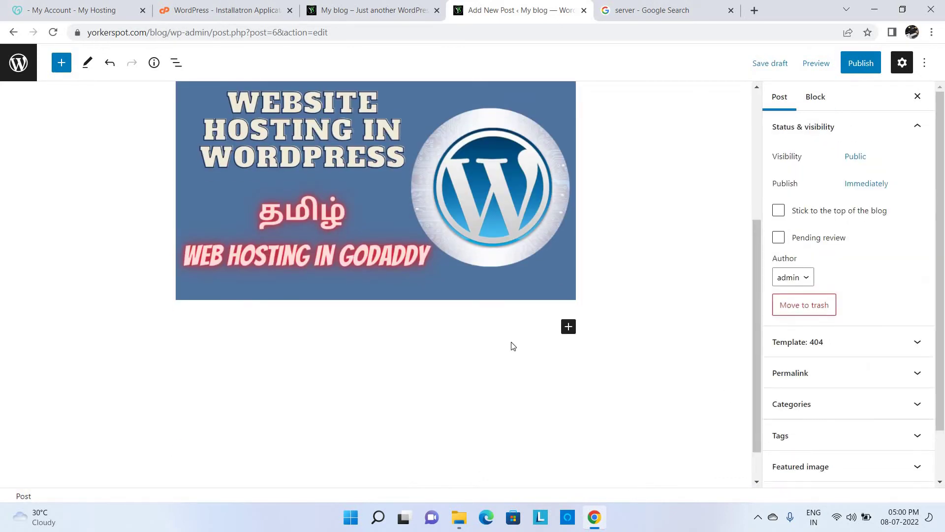
click(696, 5)
- Go to YouTube in a new tab and search for yorkerspot
click(753, 10)
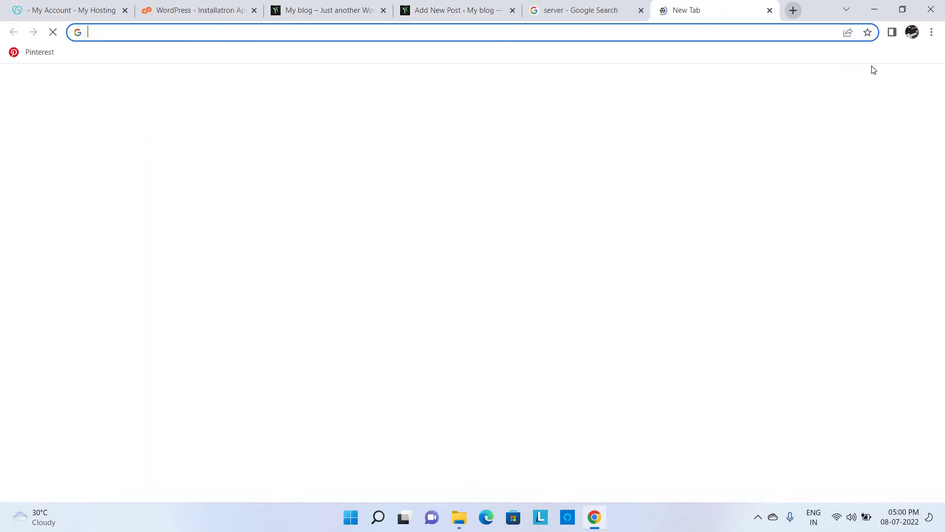
click(896, 84)
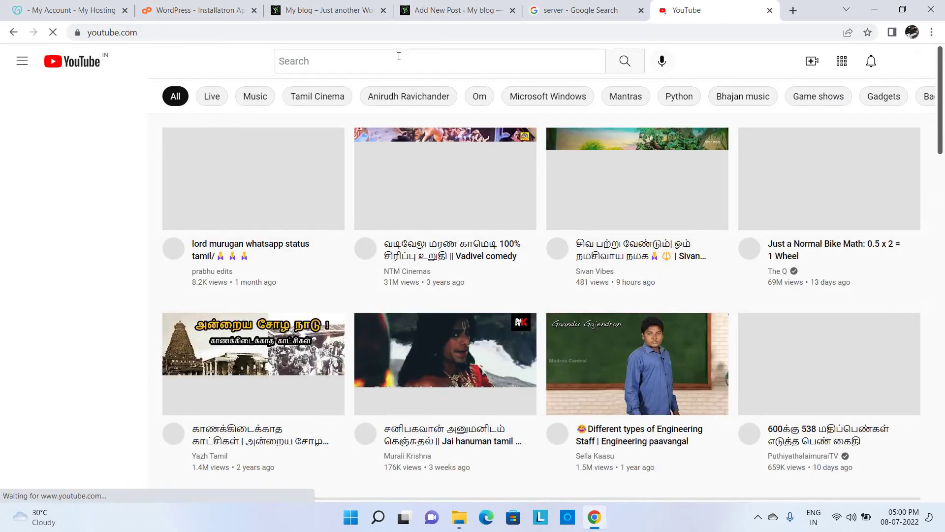
click(399, 56)
text(yorkers)
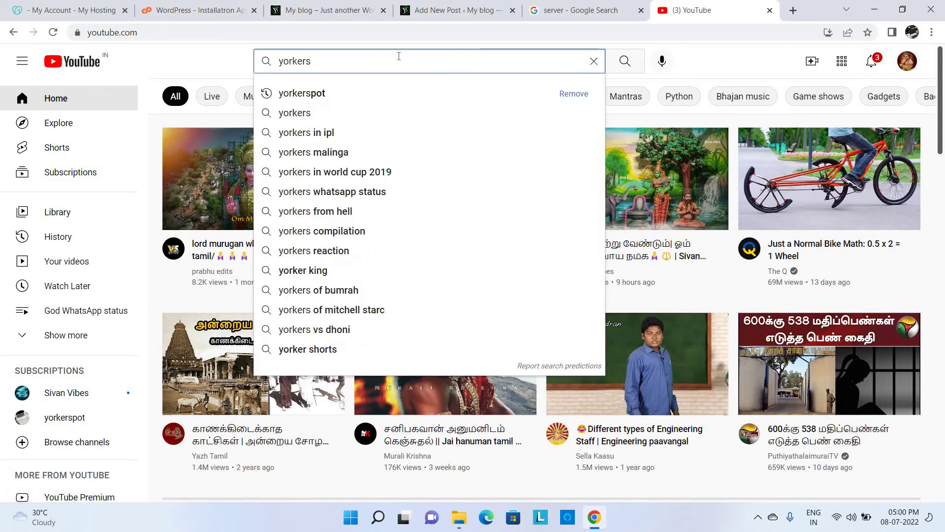
key(Down)
key(Return)
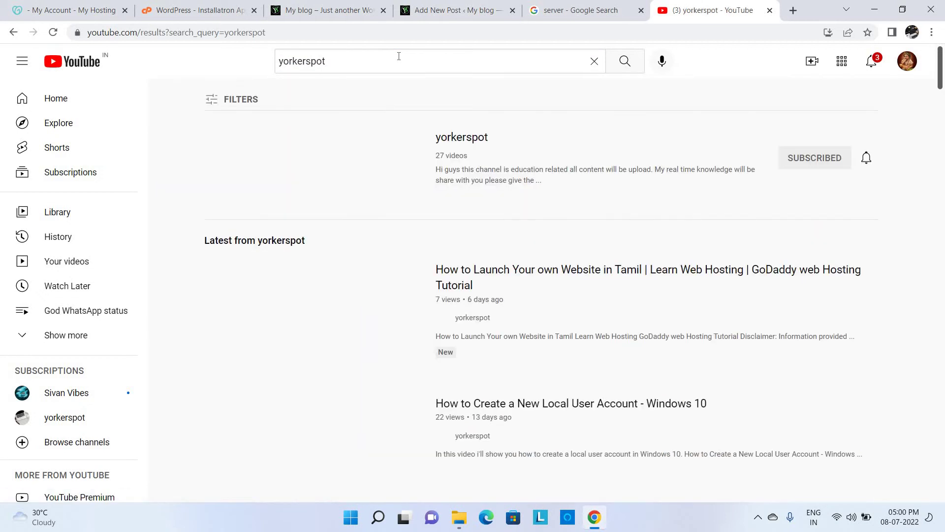
- Open the yorkerspot video 'How to Create a New Local User Account - Windows 10' and copy its URL
click(336, 162)
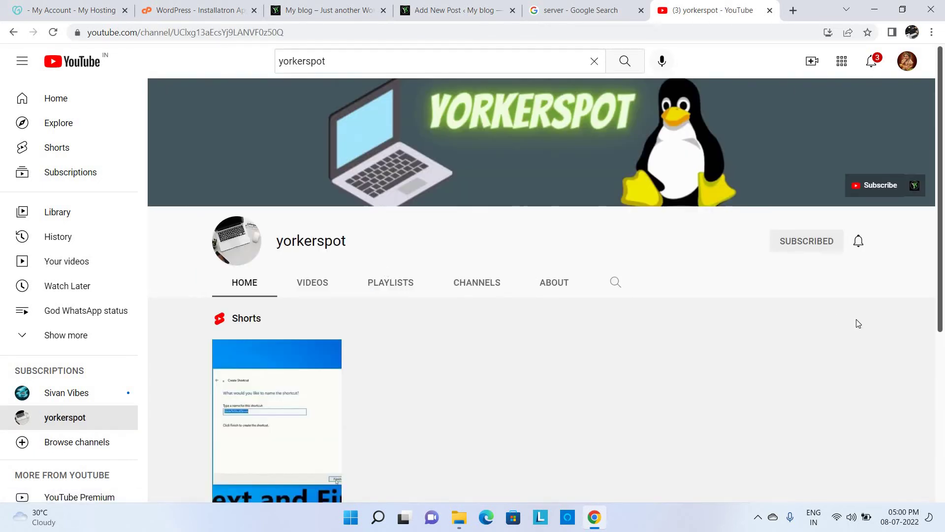
scroll(542, 344, down, 5)
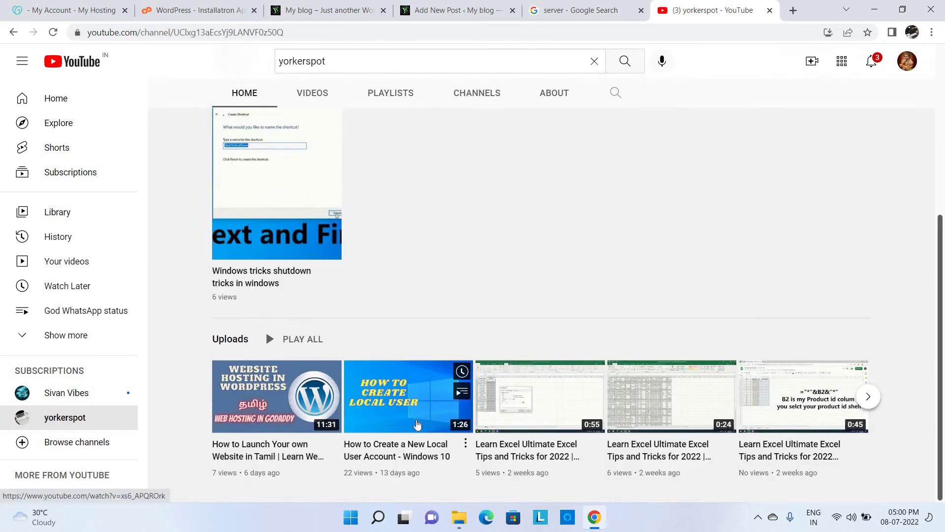
click(416, 445)
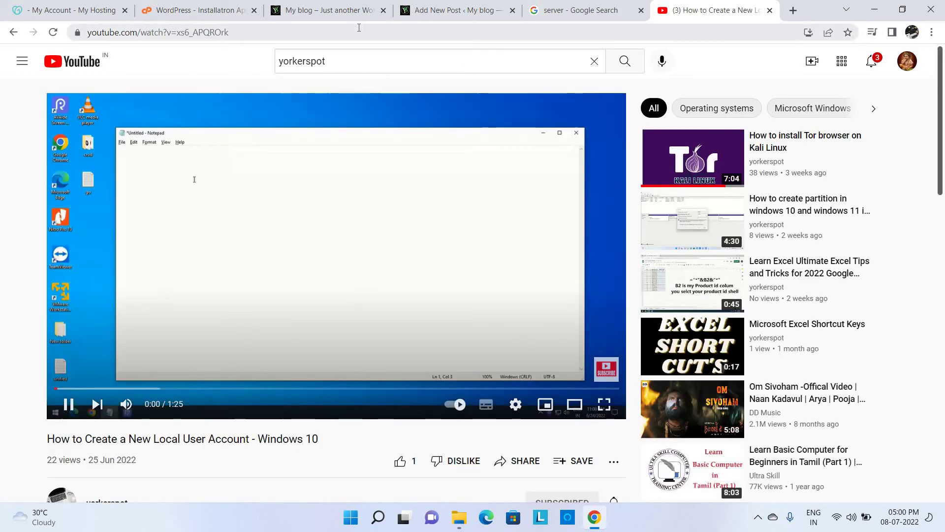
click(359, 29)
key(ctrl+c)
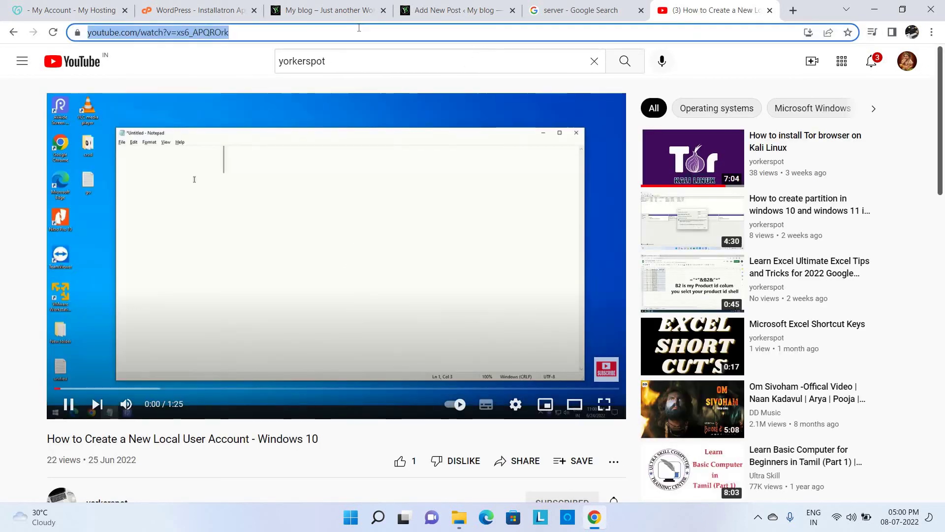
click(424, 6)
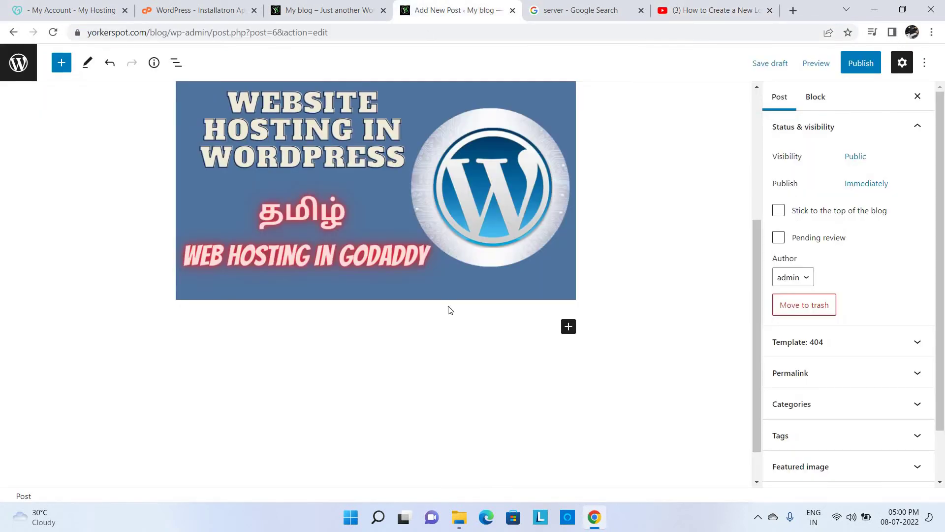
- Add a YouTube embed block below the hosting image using the copied yorkerspot video link
click(569, 328)
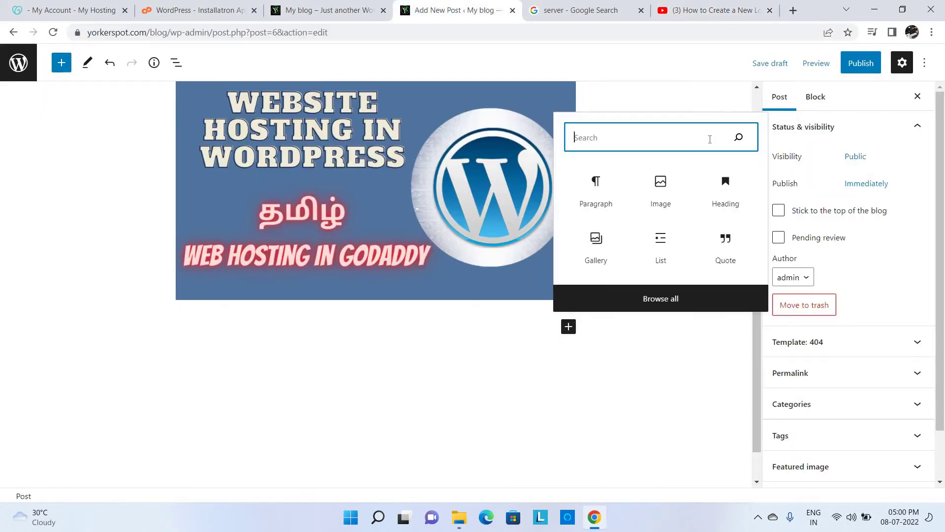
text(yout)
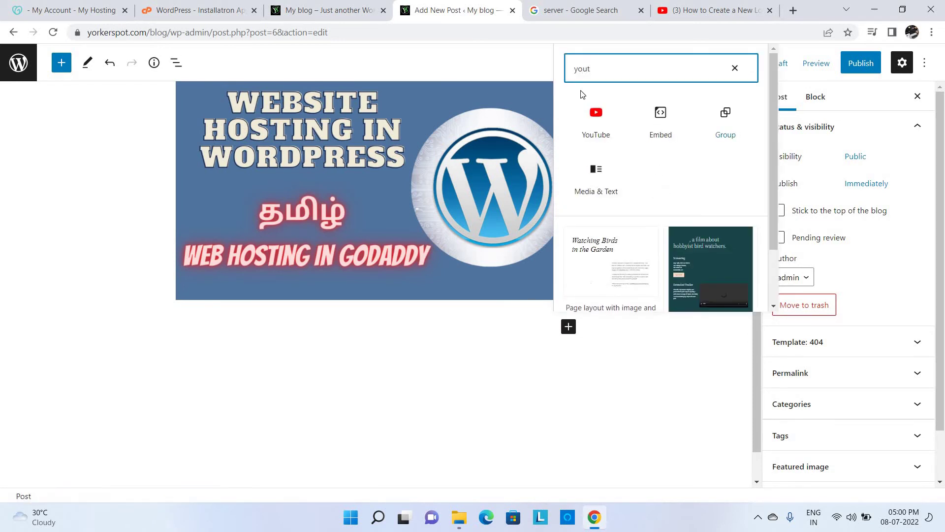
click(598, 123)
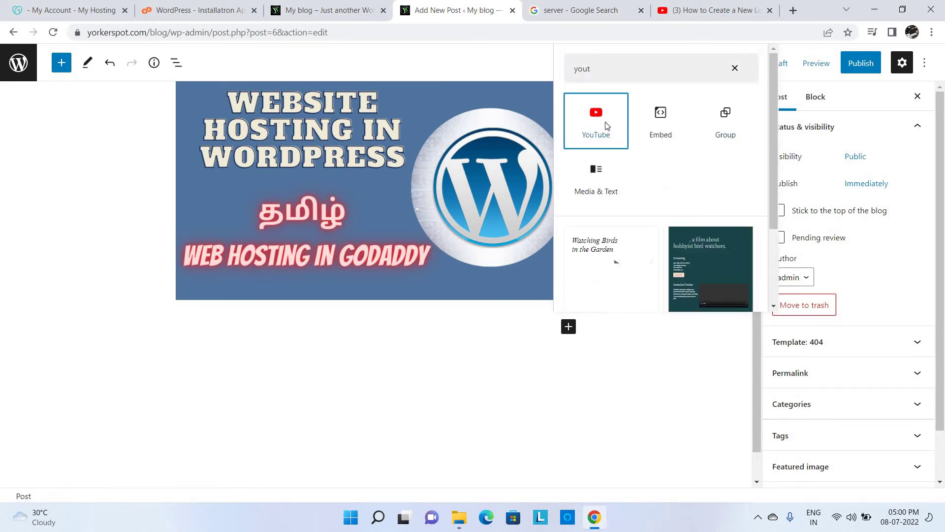
key(ctrl+v)
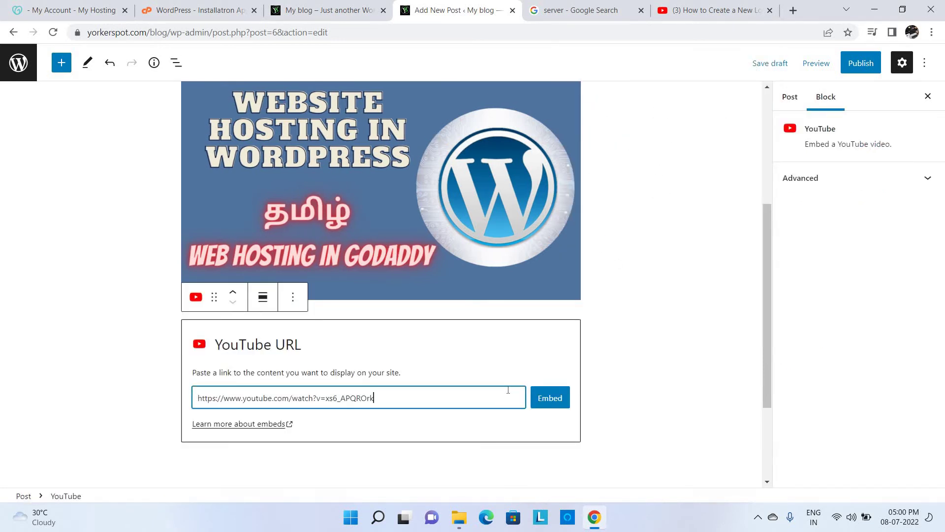
click(555, 401)
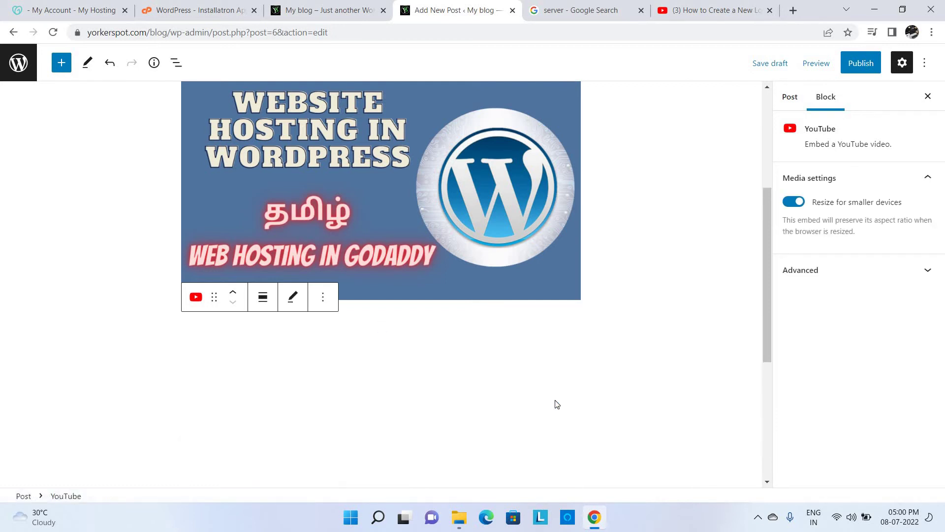
drag(768, 315, 769, 424)
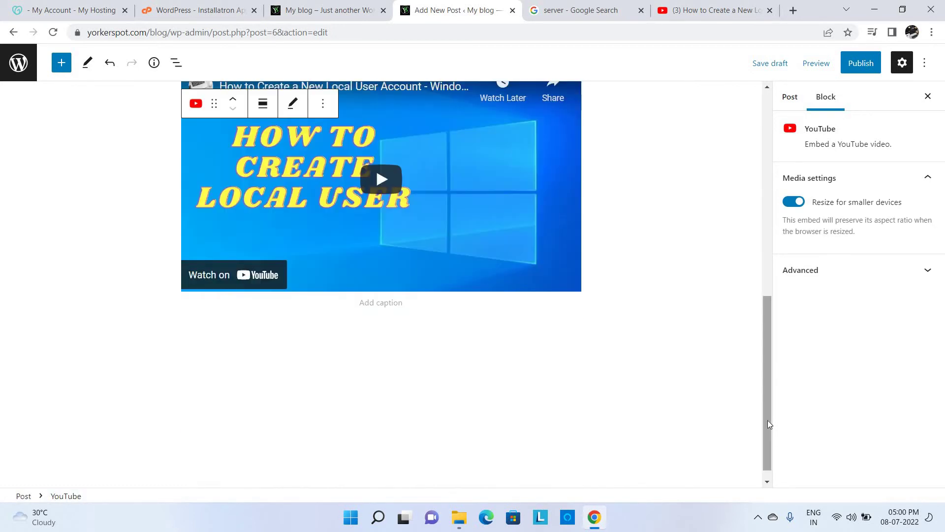
click(770, 269)
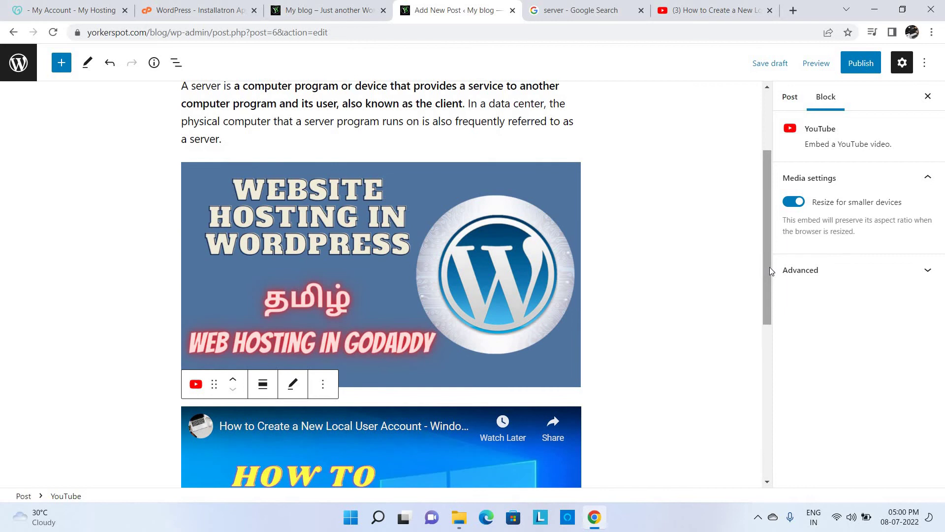
- Review the post from the top, selecting the title, the subtitle line and the word 'center'
click(769, 119)
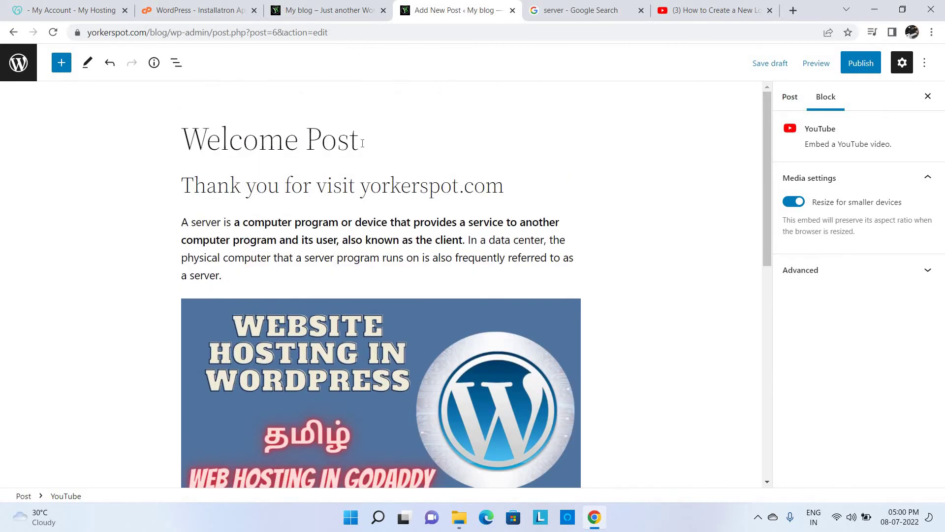
triple_click(363, 143)
triple_click(474, 187)
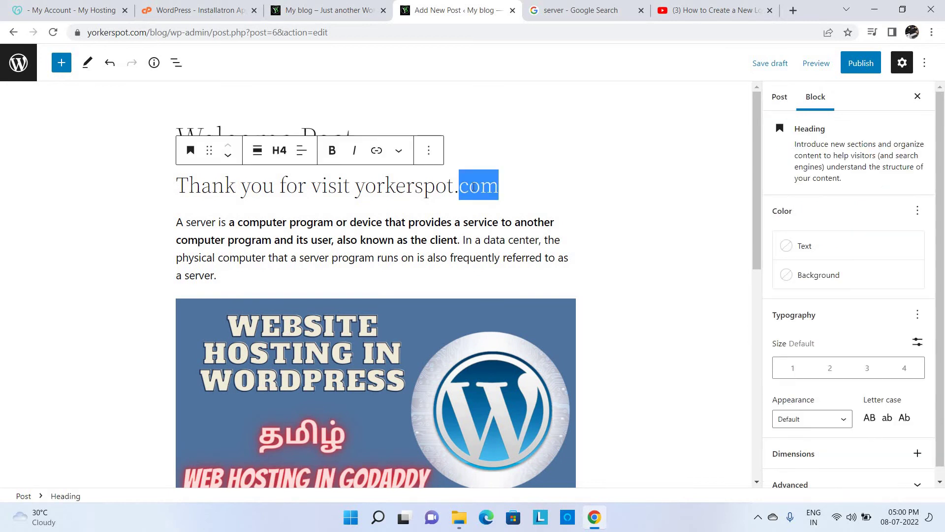
double_click(520, 236)
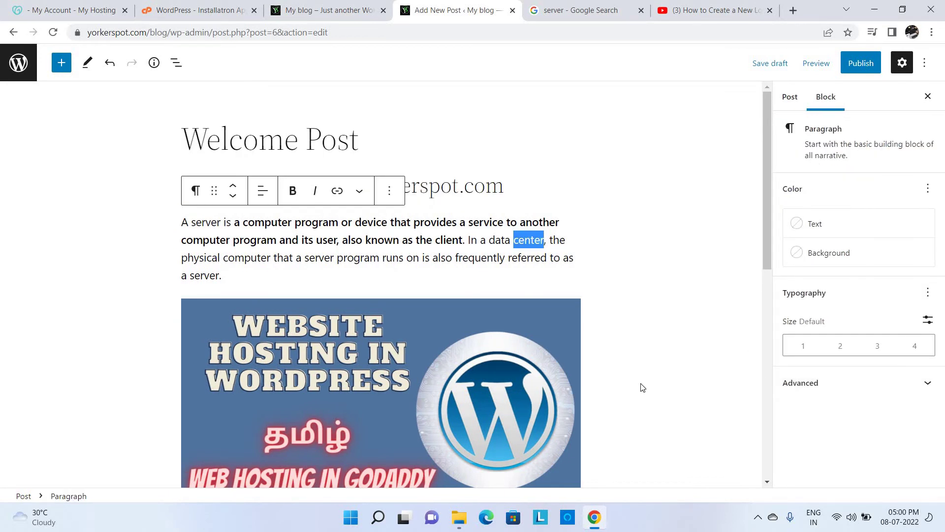
click(742, 418)
scroll(760, 438, down, 4)
scroll(613, 370, down, 3)
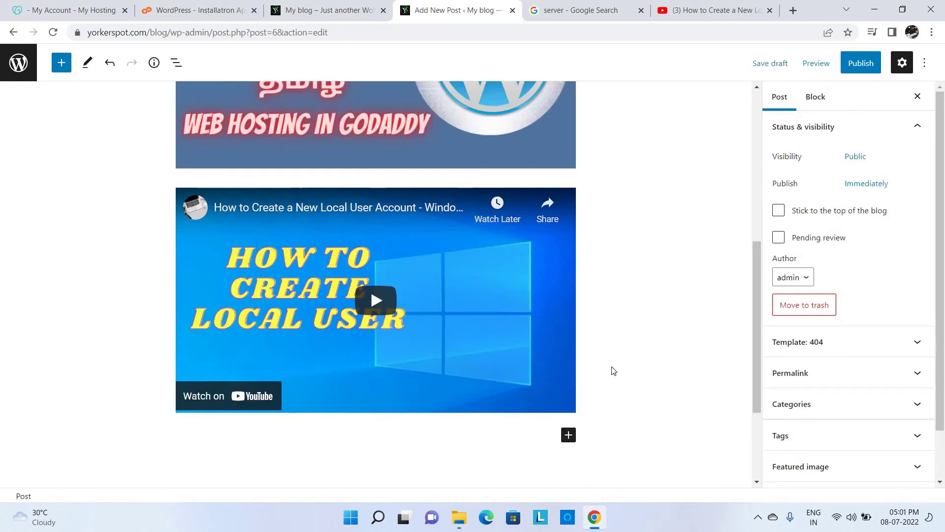
- Expand Categories and Tags in the post settings and focus the Add New Tag field
click(816, 97)
click(790, 98)
scroll(905, 394, down, 1)
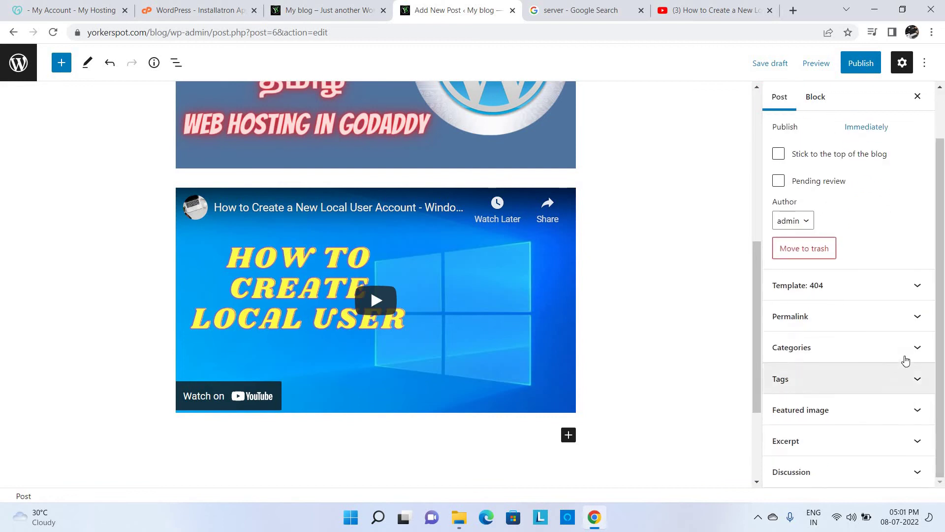
click(907, 358)
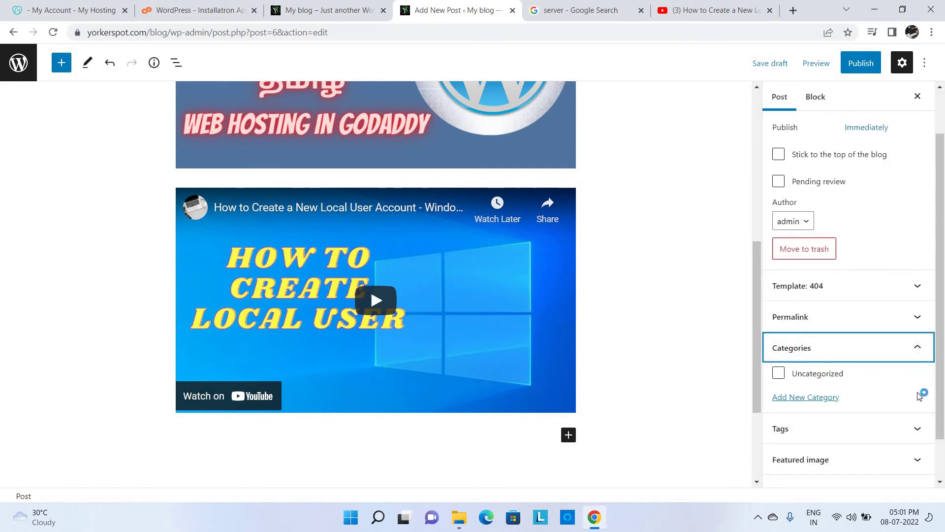
click(912, 440)
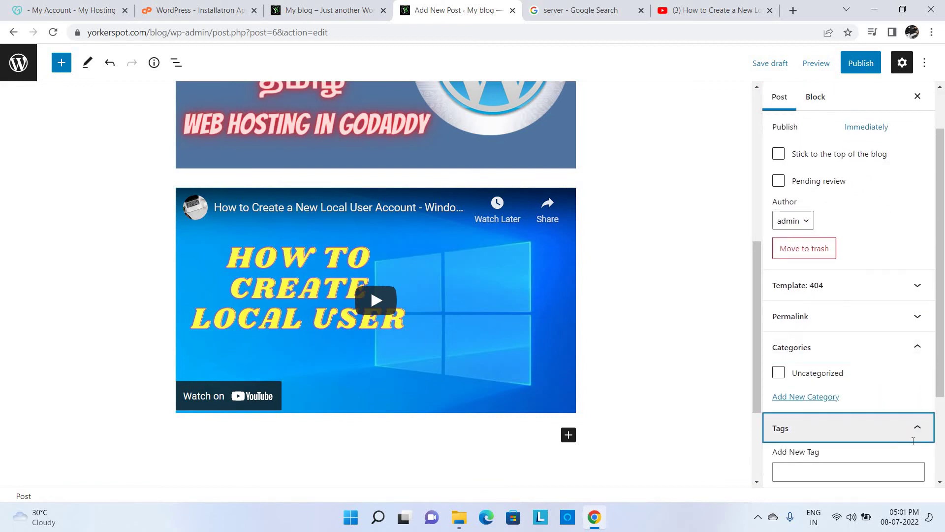
click(902, 446)
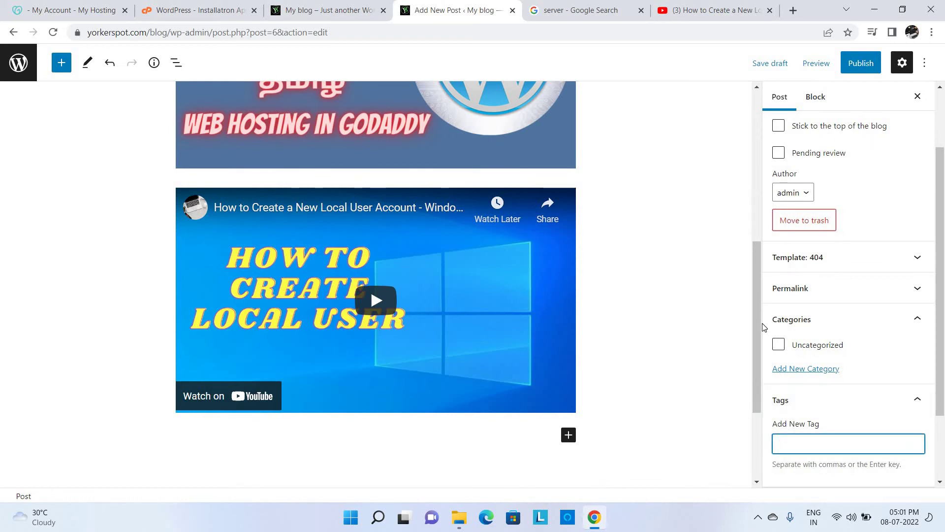
click(689, 7)
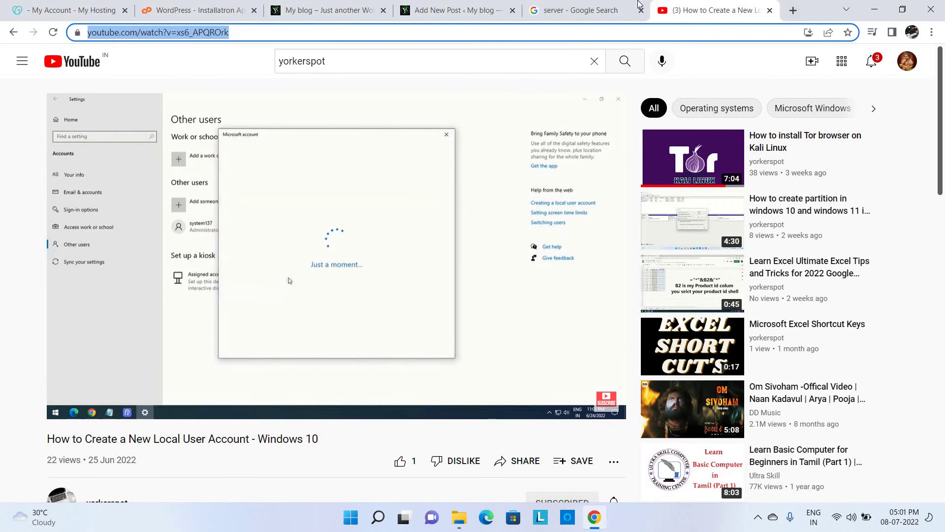
- Replace the server search with a Google search for 'how to create wordpress website'
click(618, 10)
click(941, 421)
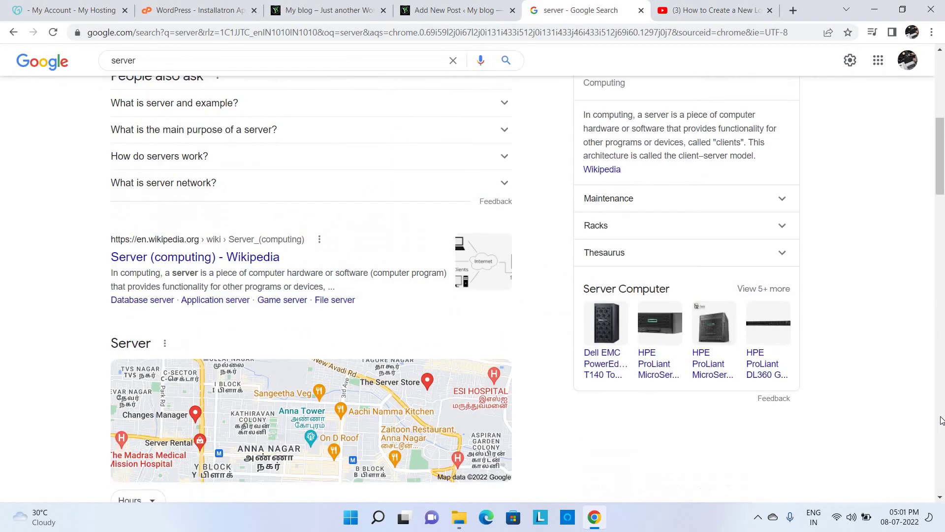
click(941, 119)
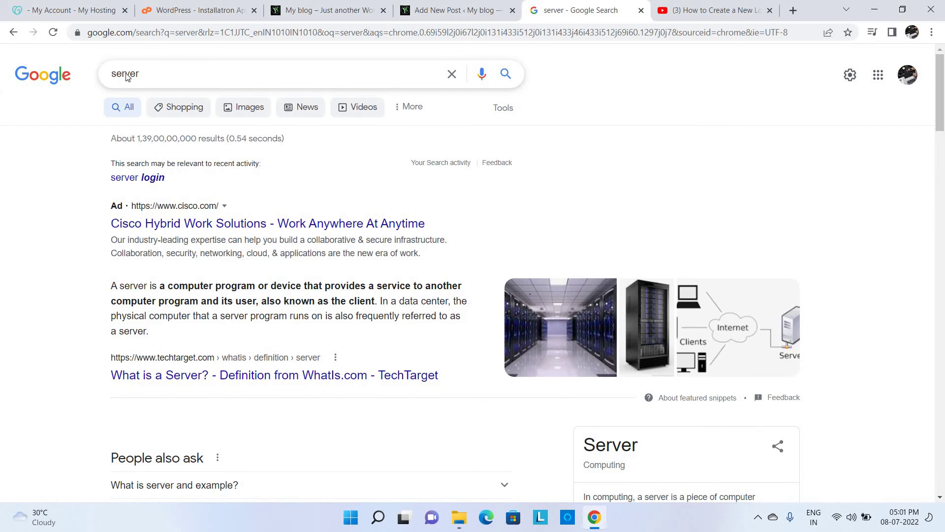
double_click(144, 72)
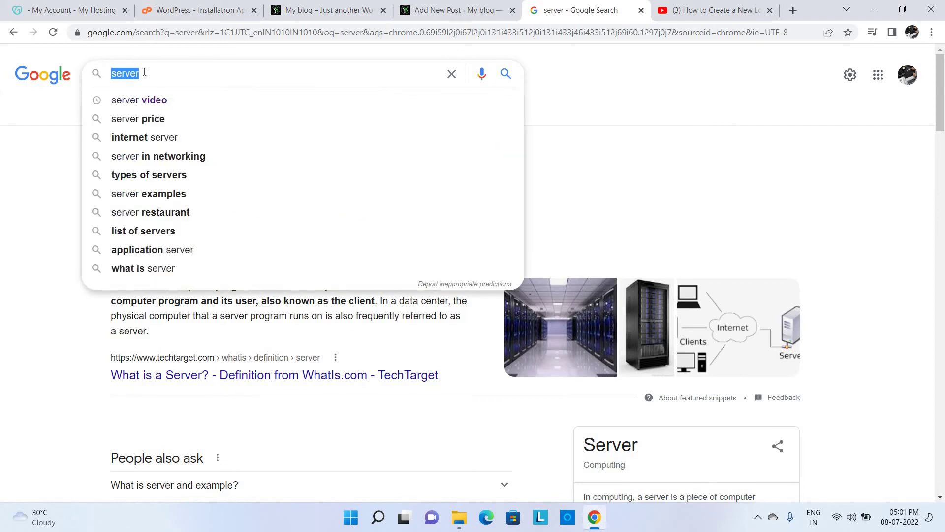
text(how to )
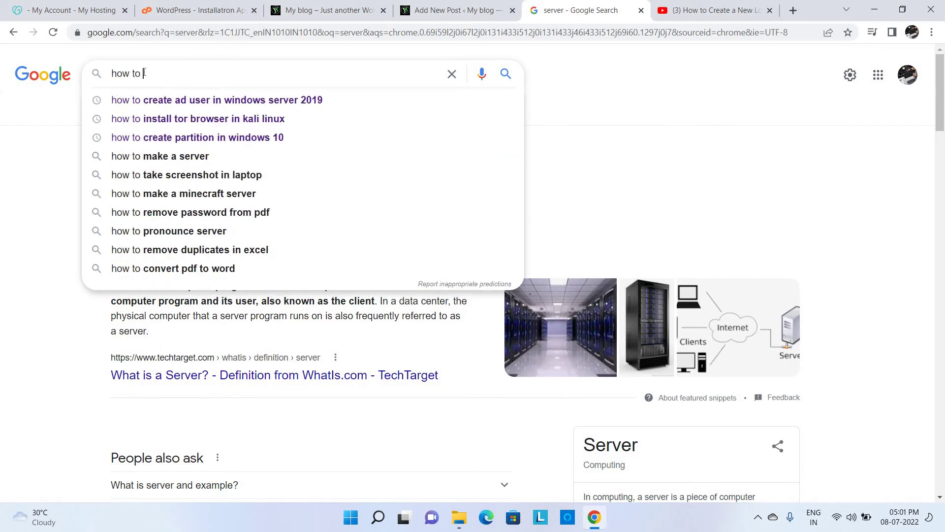
text(create )
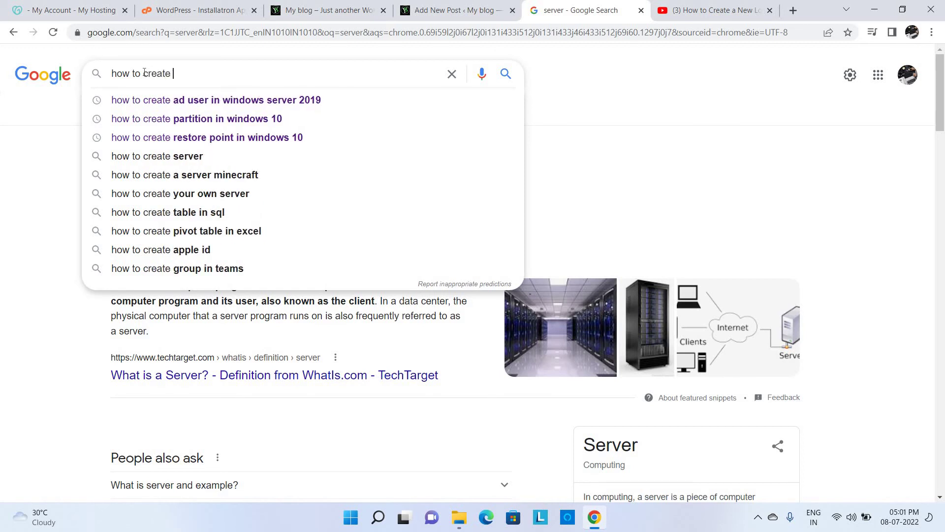
text(word press)
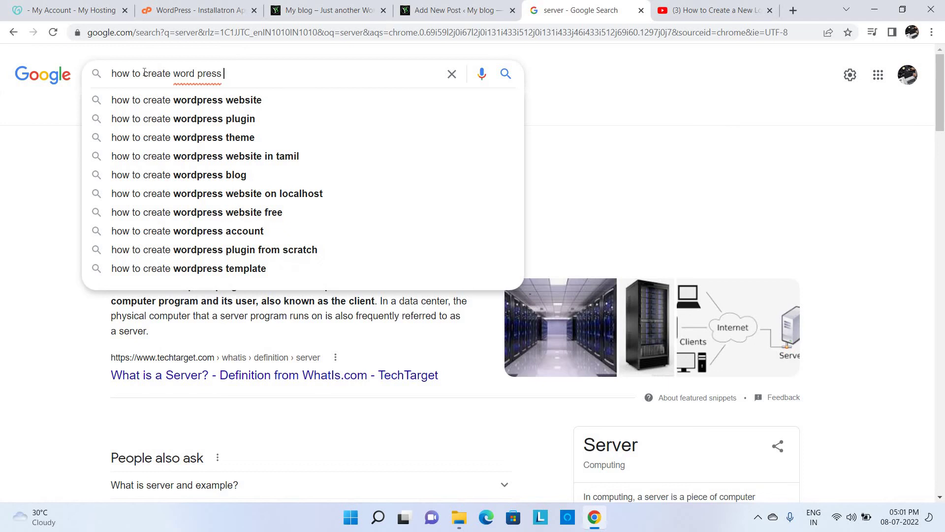
key(Down)
key(Return)
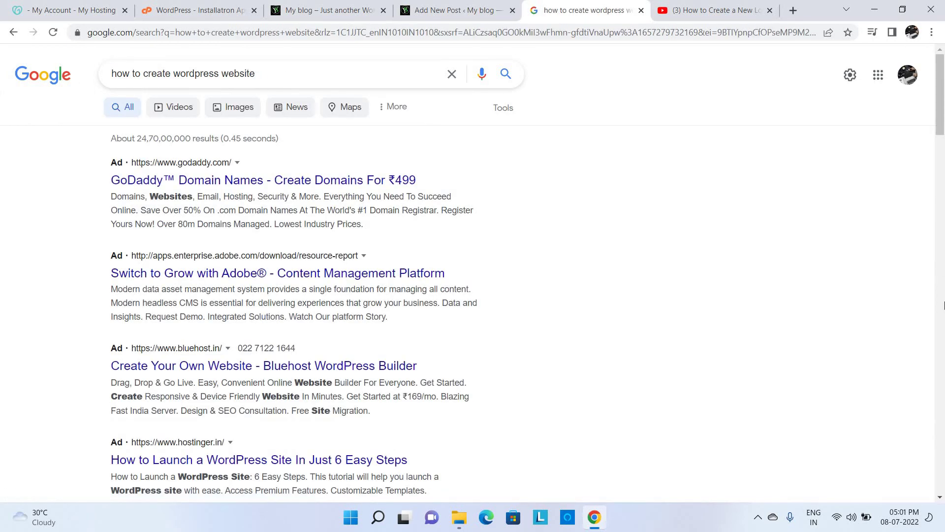
- Select all eight related-search suggestions at the bottom of the results
drag(941, 306, 942, 391)
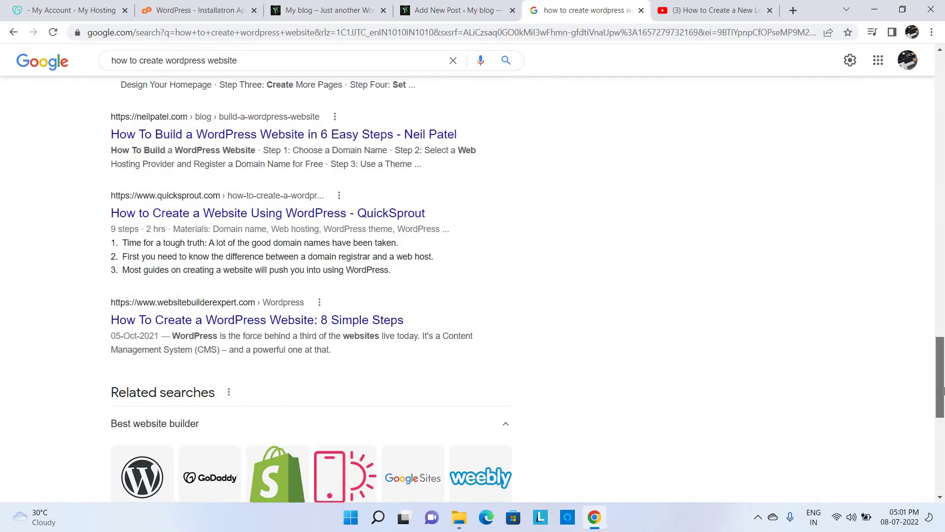
scroll(938, 484, down, 8)
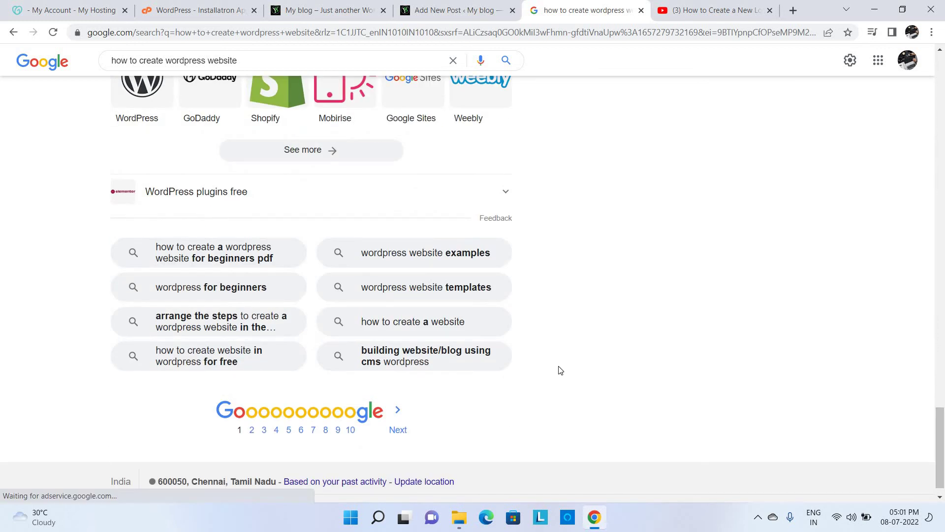
drag(561, 373, 130, 262)
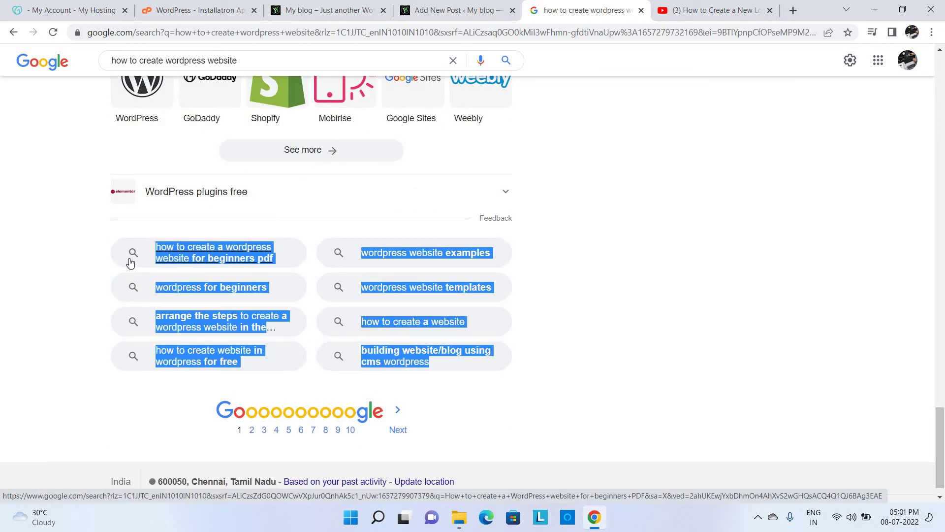
key(super+r)
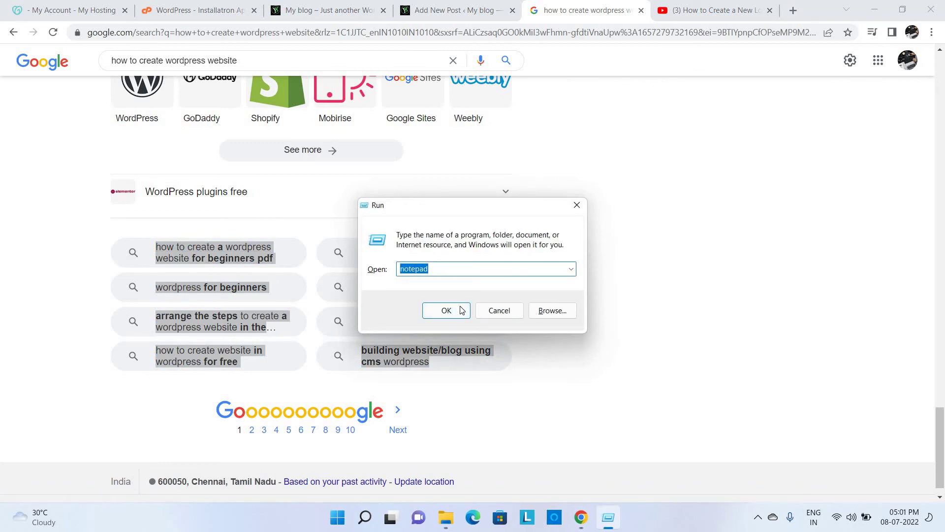
- Paste the eight related searches into a new Notepad file and copy its first line
click(461, 310)
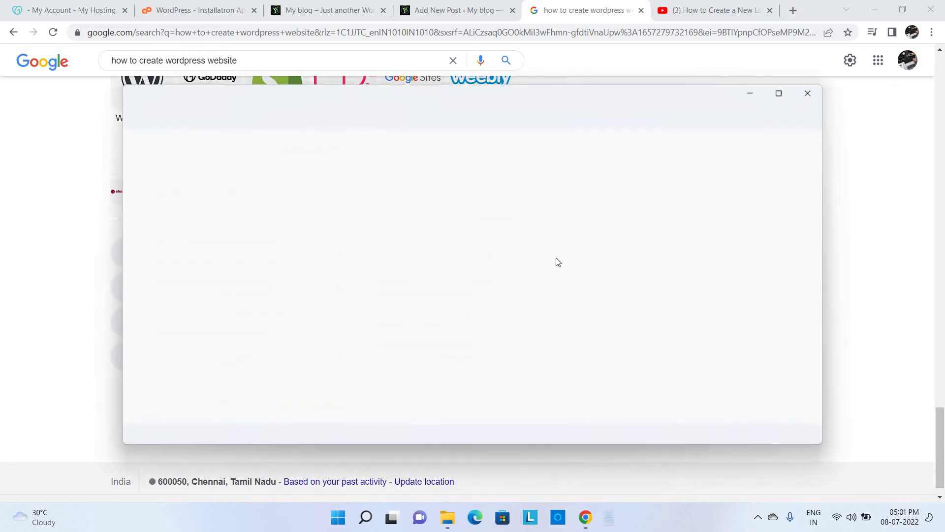
text(how to create a wordpress website for beginners pdf wordpress for beginners arrange the steps to create a wordpress website in the correct order how to create website in wordpress for free wordpress website examples wordpress website templates how to create a website building website/blog using cms wordpress)
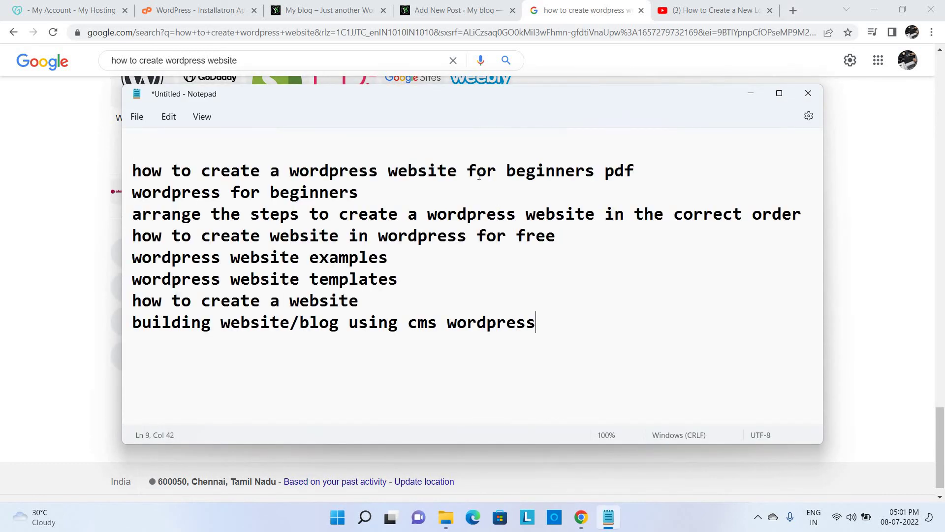
triple_click(479, 176)
key(ctrl+c)
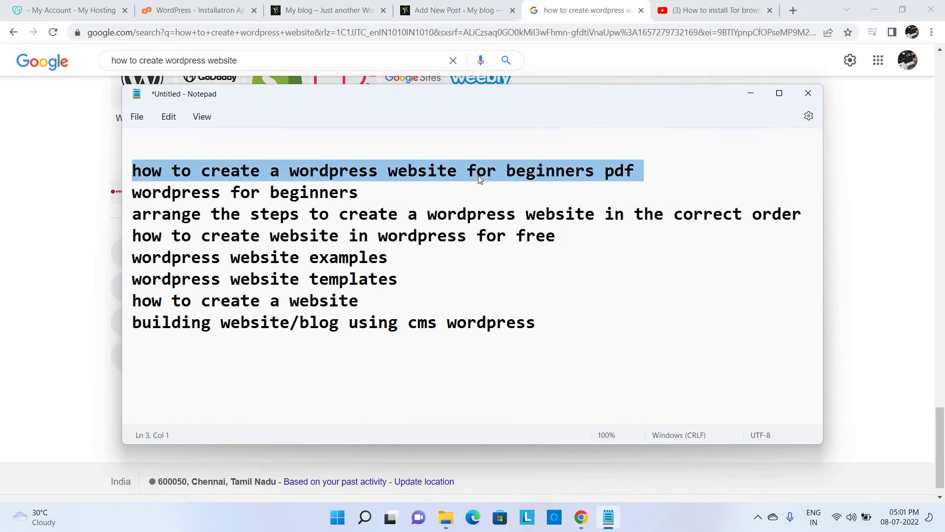
click(489, 6)
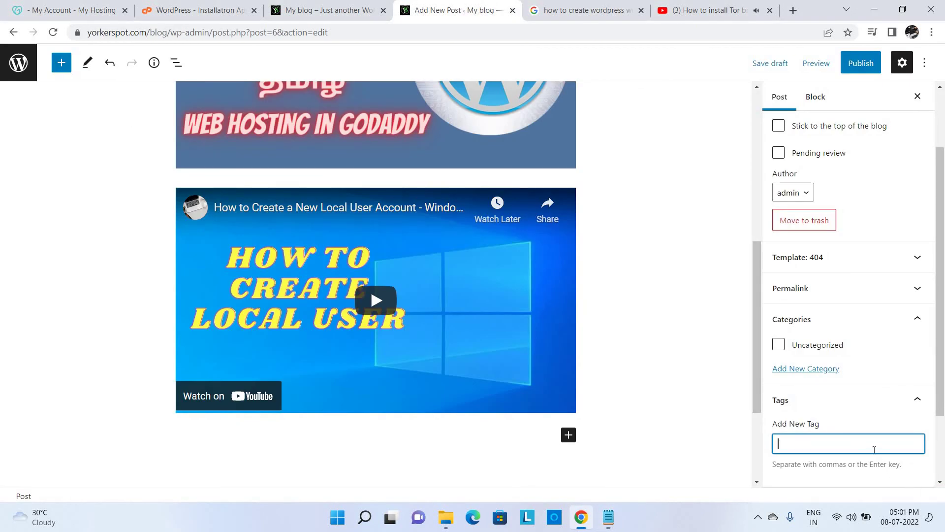
- Add 'how to create a wordpress website for beginners pdf' as a tag, pausing the YouTube video
key(ctrl+v)
click(727, 8)
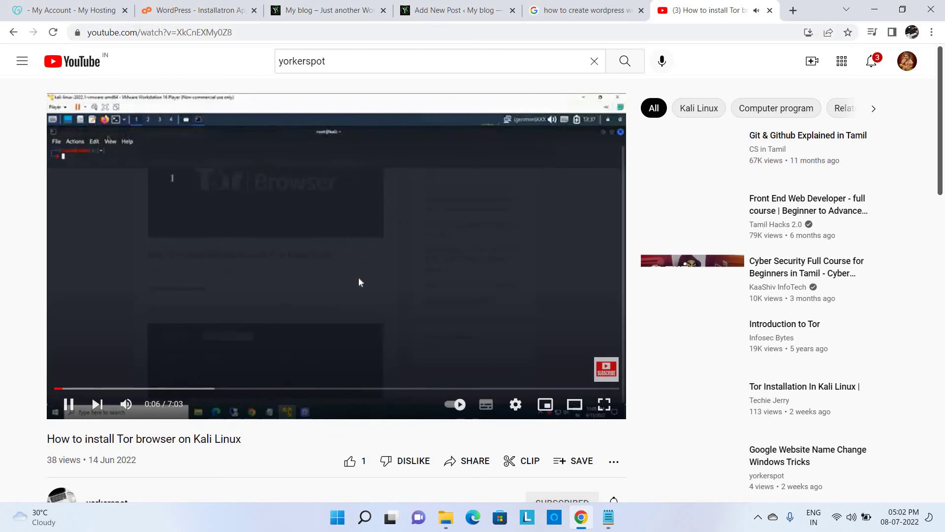
click(359, 279)
click(457, 10)
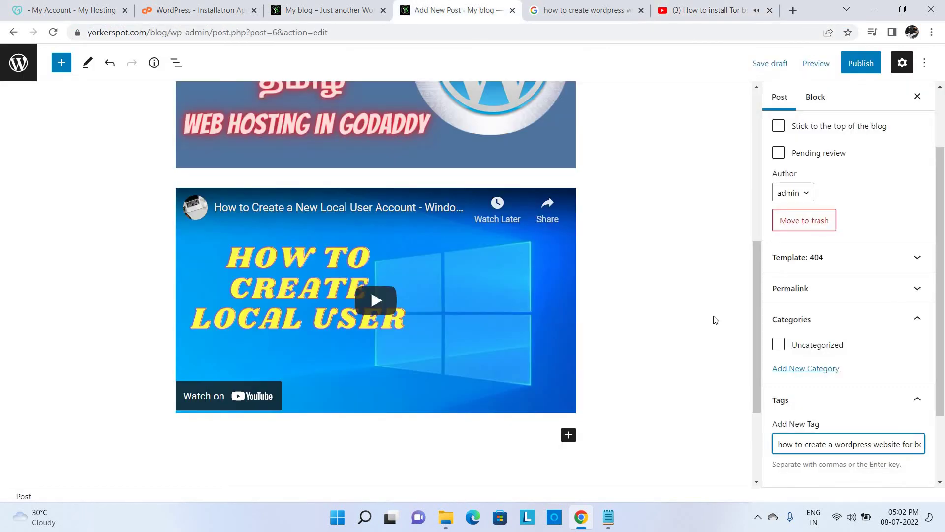
key(Return)
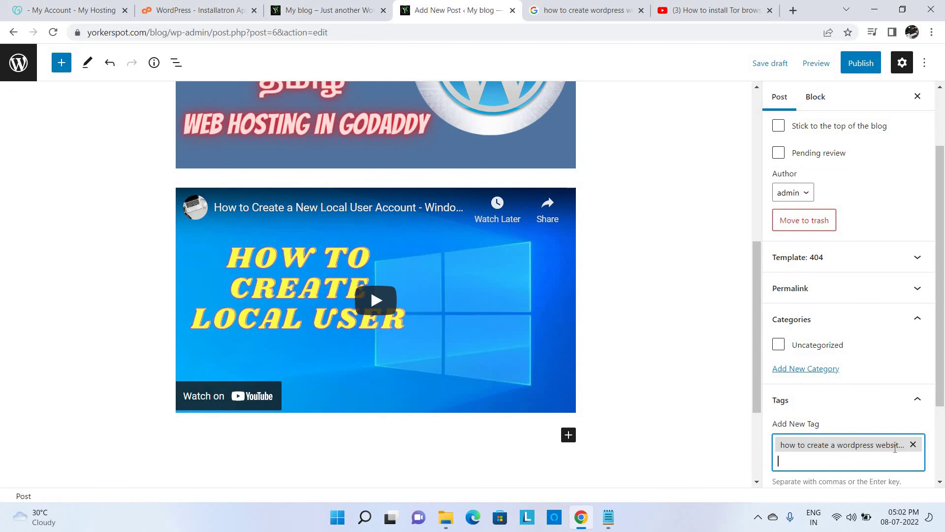
- Expand the Featured image panel and return to the top of the editor
scroll(895, 448, down, 2)
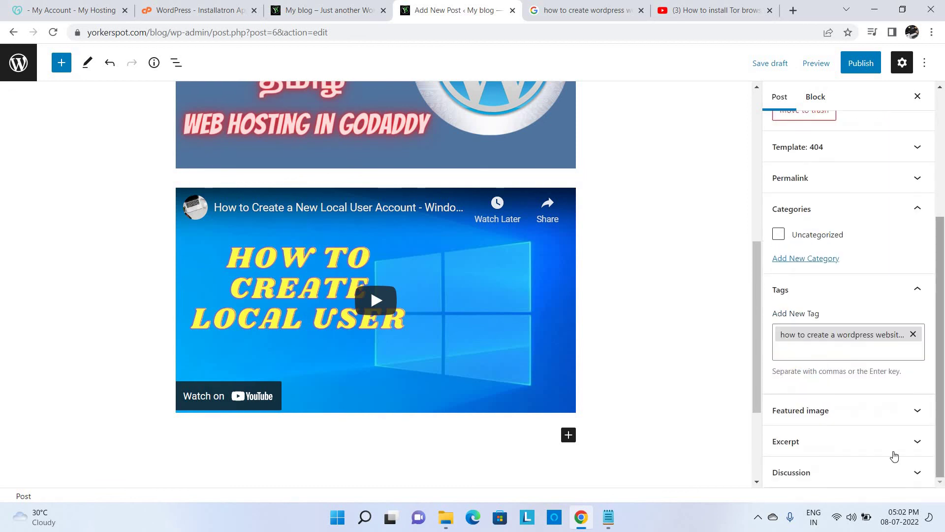
click(822, 418)
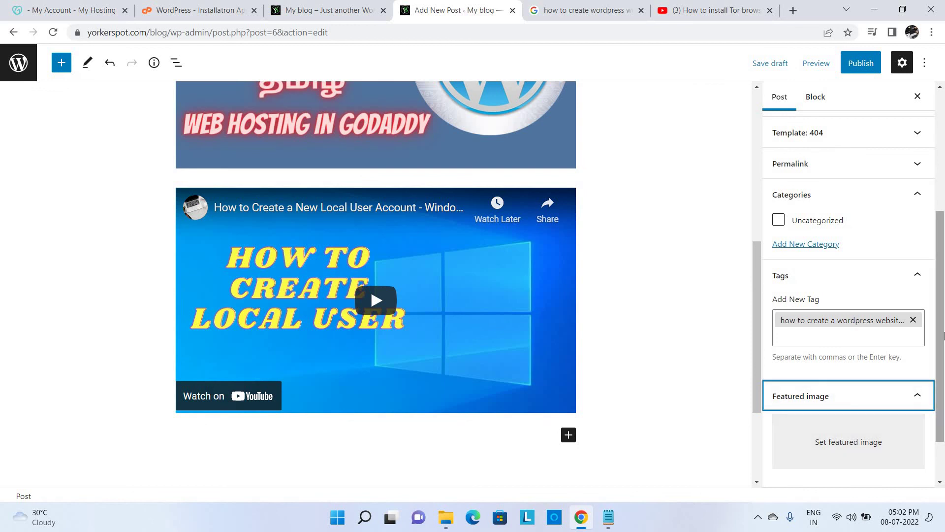
drag(940, 256, 944, 139)
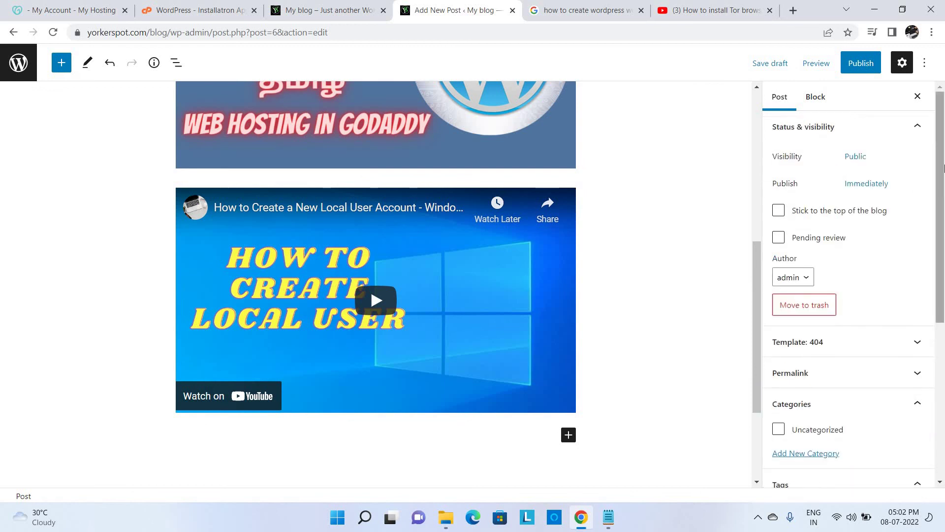
click(757, 174)
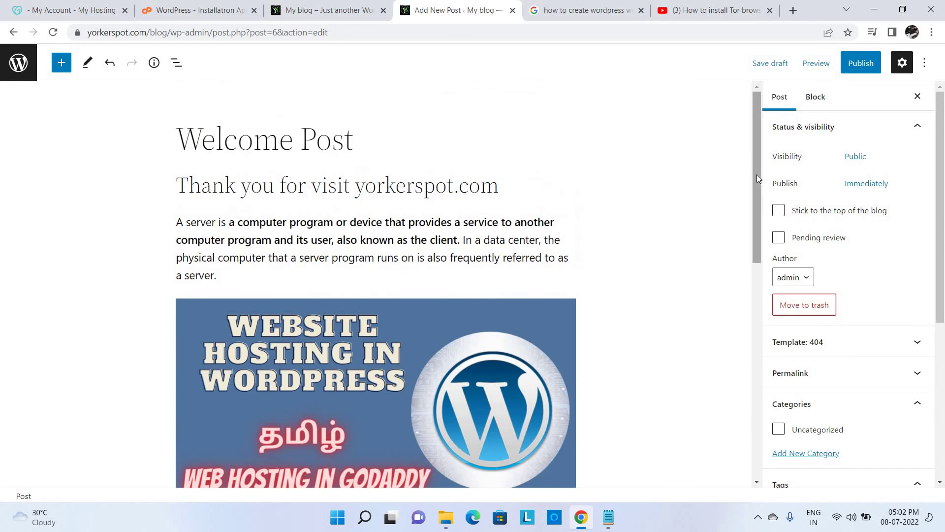
- Publish the Welcome Post and reload the blog's front page
click(864, 68)
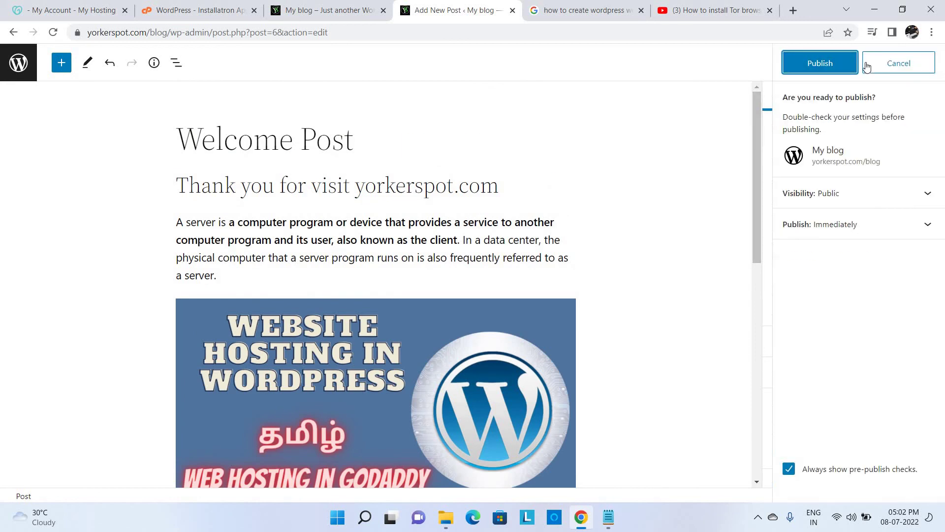
click(837, 63)
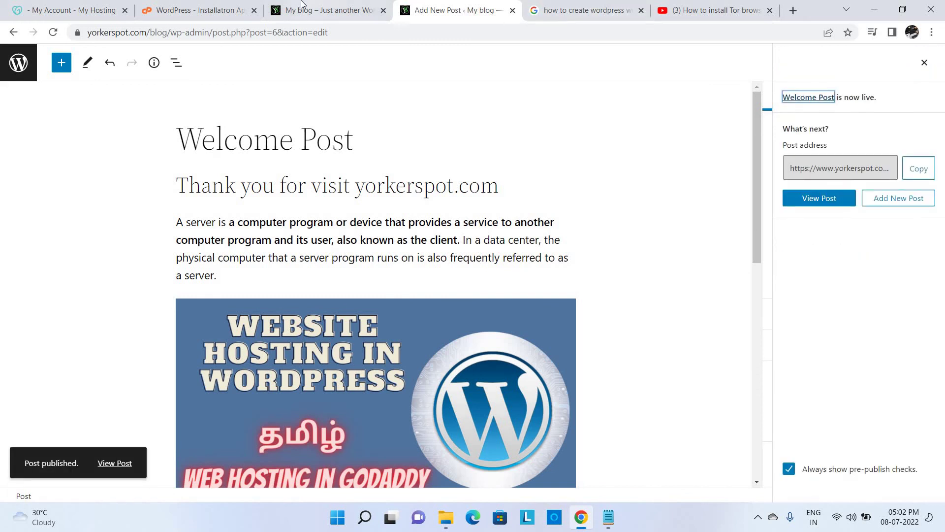
click(307, 8)
click(59, 35)
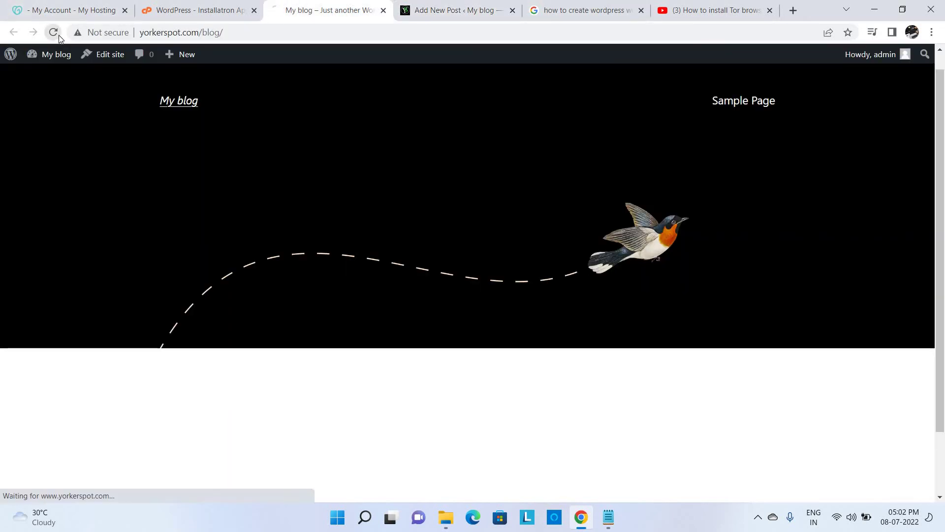
- Open the Welcome Post page and look over its heading, server text, image and video
scroll(944, 363, down, 7)
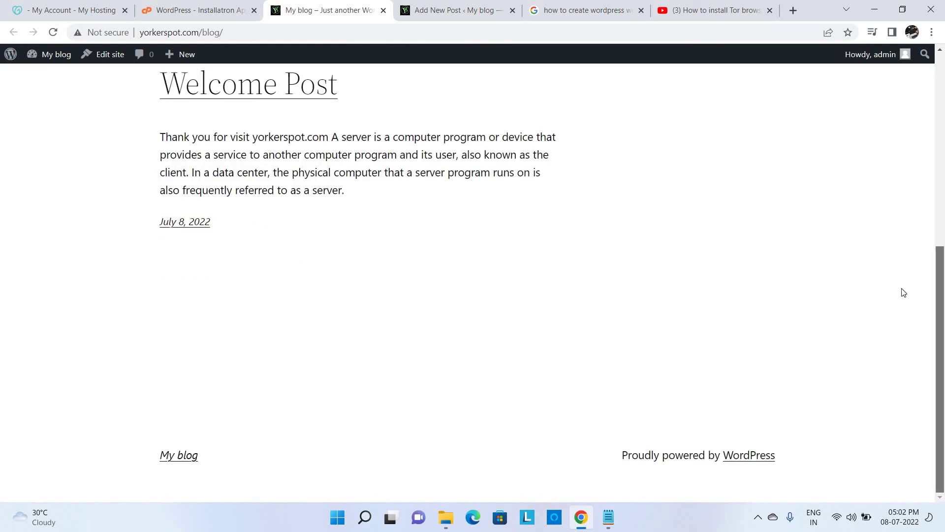
click(273, 94)
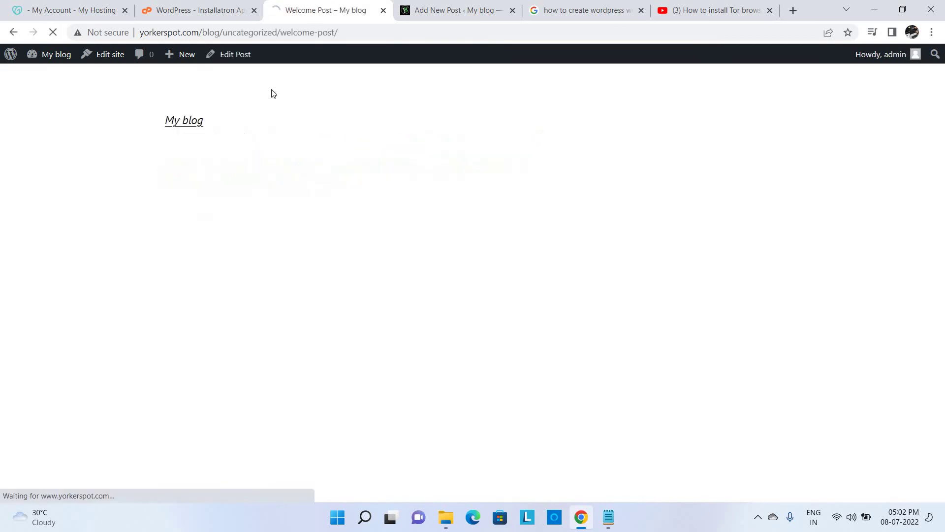
scroll(943, 298, down, 7)
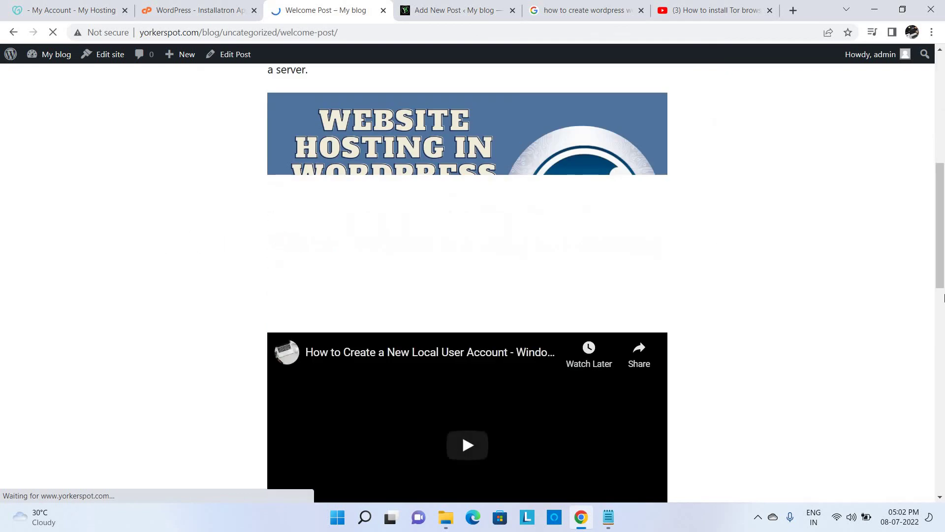
scroll(942, 415, down, 12)
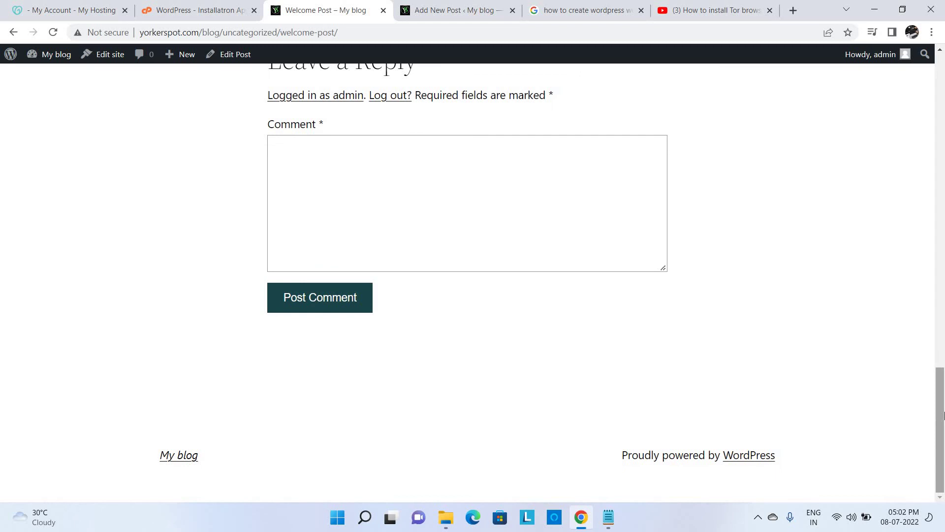
scroll(943, 98, up, 15)
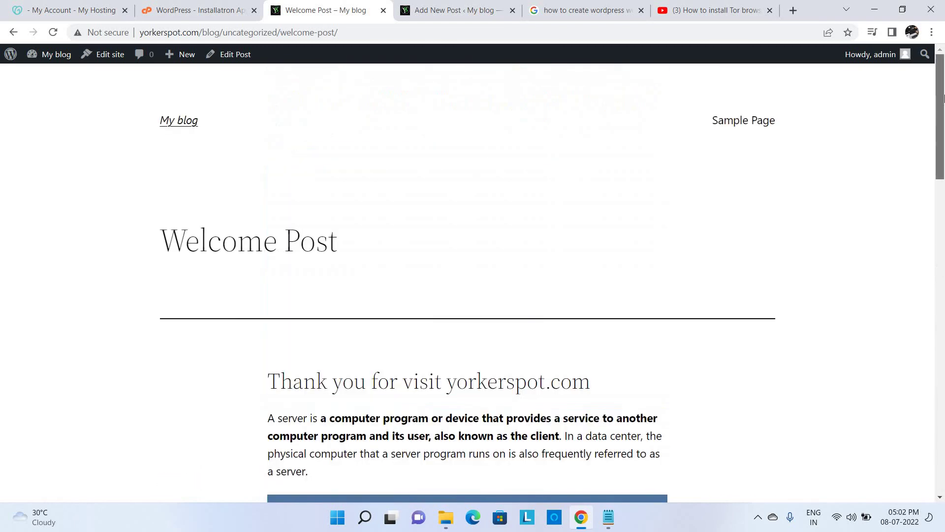